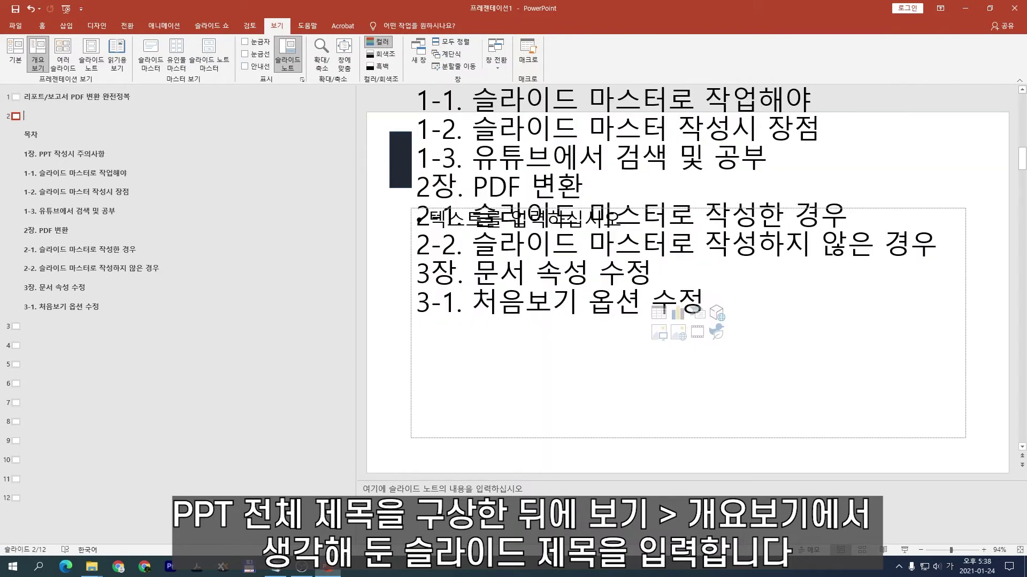
- Split the outline text so that 목차 and 1장. PPT 작성시 주의사항 each become the title of their own slide
key("Return")
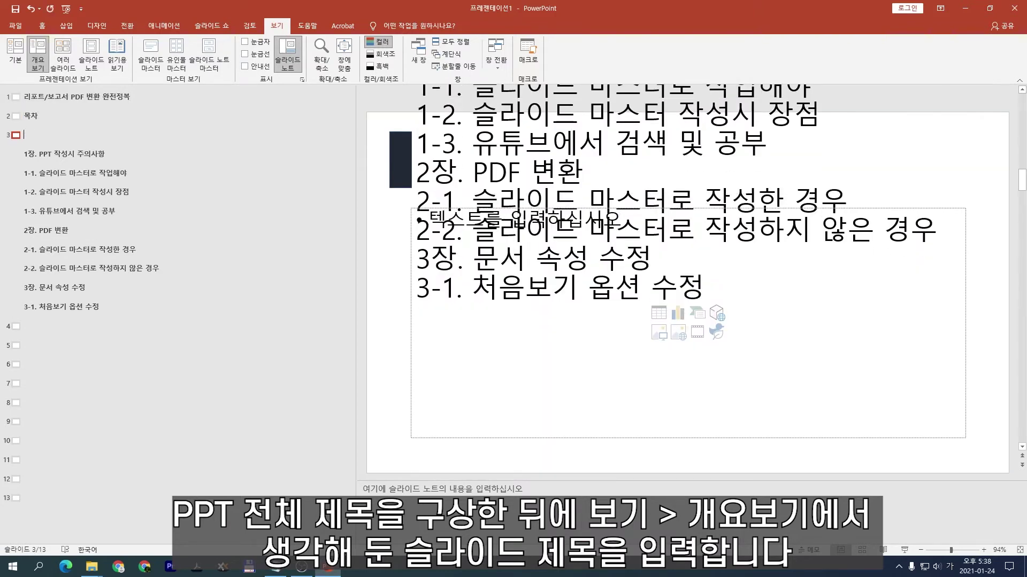
key("Delete")
key("End")
key("Return")
key("Delete")
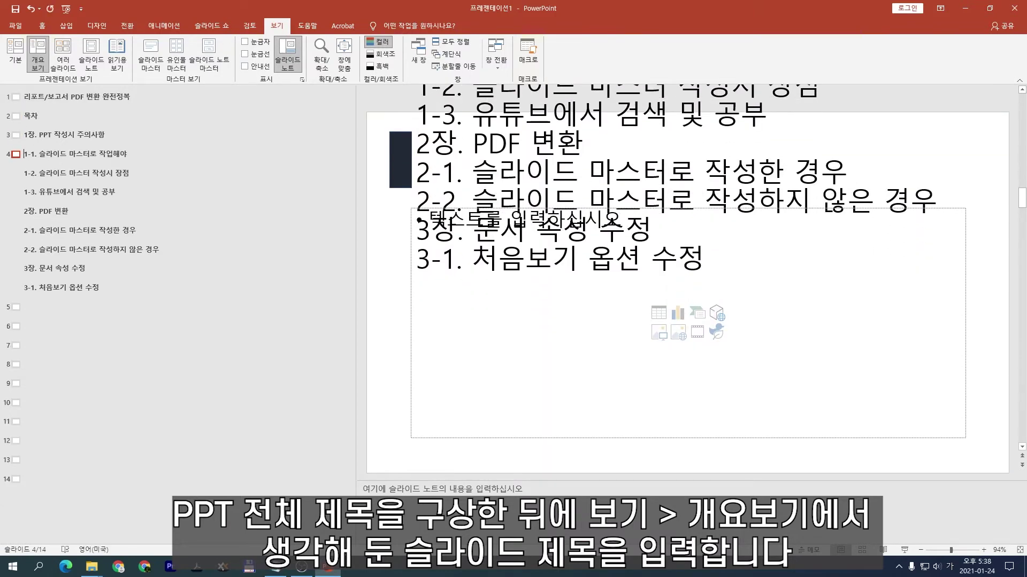
- Split the outline titles 1-1. 슬라이드 마스터로 작업해야 and 1-2. 슬라이드 마스터 작성시 장점 onto separate slides
key("End")
key("Return")
key("Delete")
key("End")
key("Return")
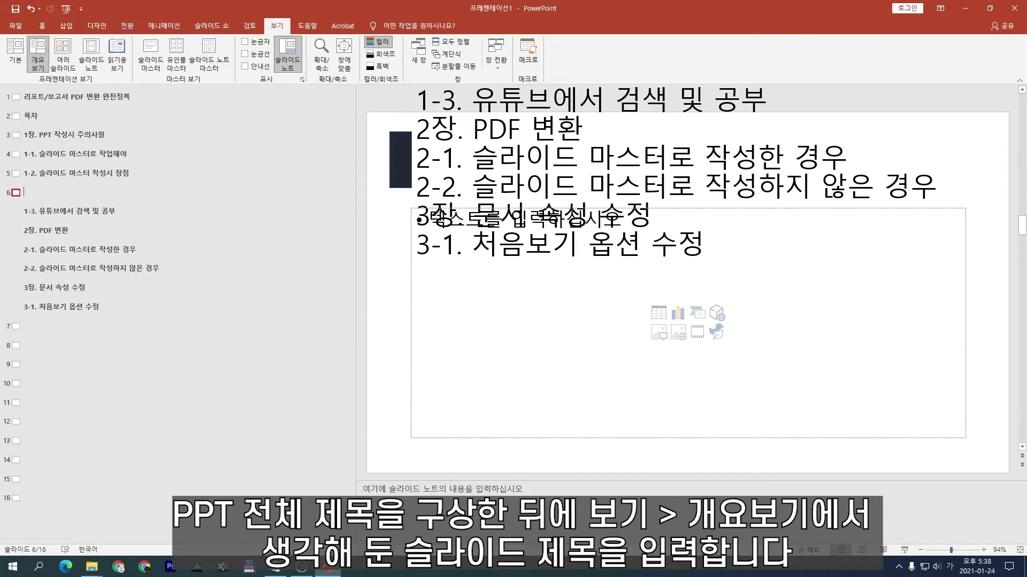
key("Delete")
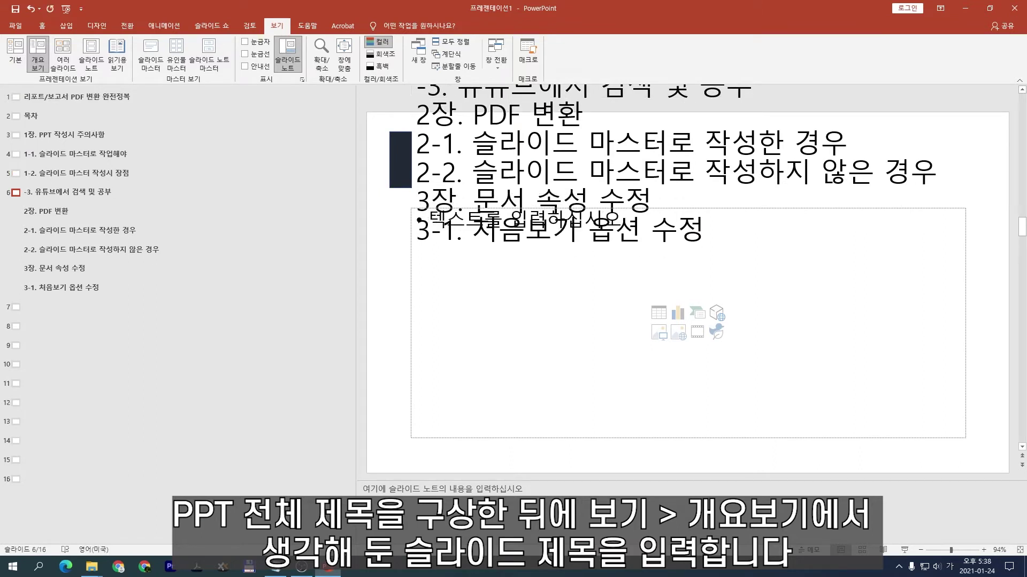
- Give the outline titles 1-3. 유튜브에서 검색 및 공부, 2장. PDF 변환, 2-1 and 2-2 one slide each
key("End")
key("Return")
key("Delete")
key("Down")
key("shift+Tab")
key("End")
key("Return")
key("Delete")
key("End")
key("Return")
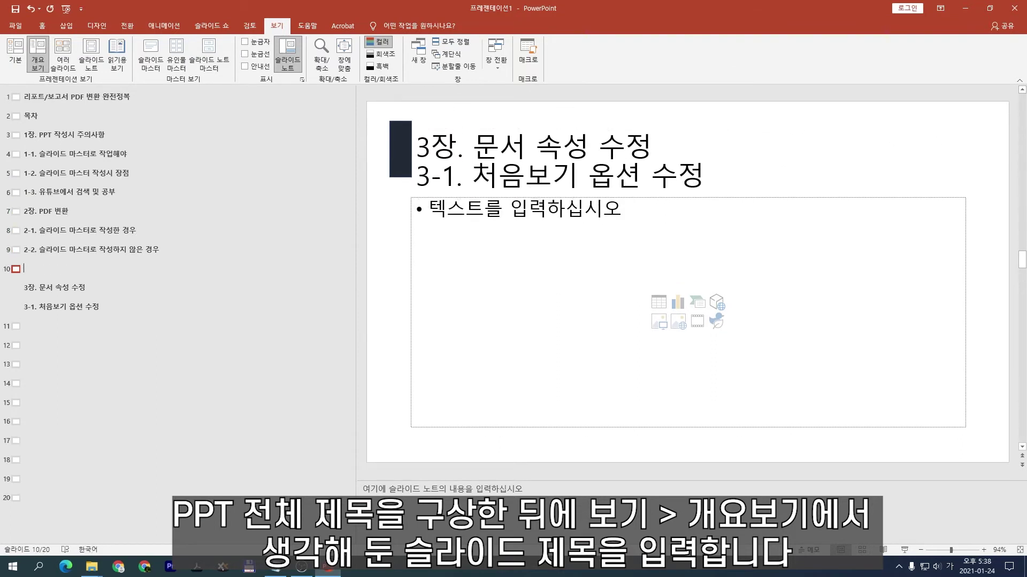
- Separate 3장. 문서 속성 수정 and 3-1. 처음보기 옵션 수정 into two slide titles without blank lines
key("Delete")
key("End")
key("Return")
key("Delete")
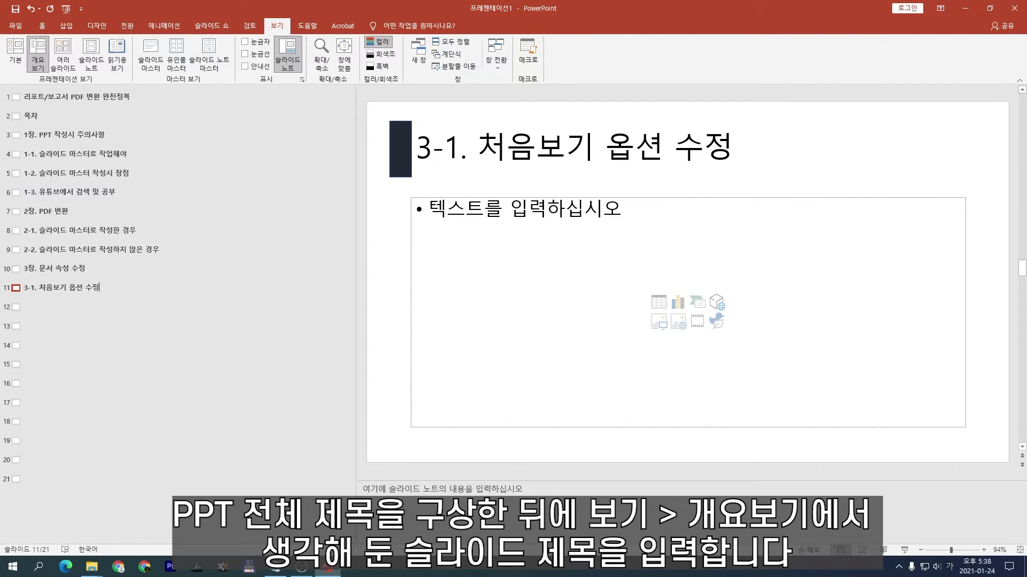
- Delete all the empty slides that follow slide 11, 3-1. 처음보기 옵션 수정, in the outline
key("Down")
key("shift+Down")
key("shift+Down")
key("shift+Down")
key("shift+Down")
key("shift+Down")
key("shift+Down")
key("shift+Down")
key("shift+Down")
key("shift+Down")
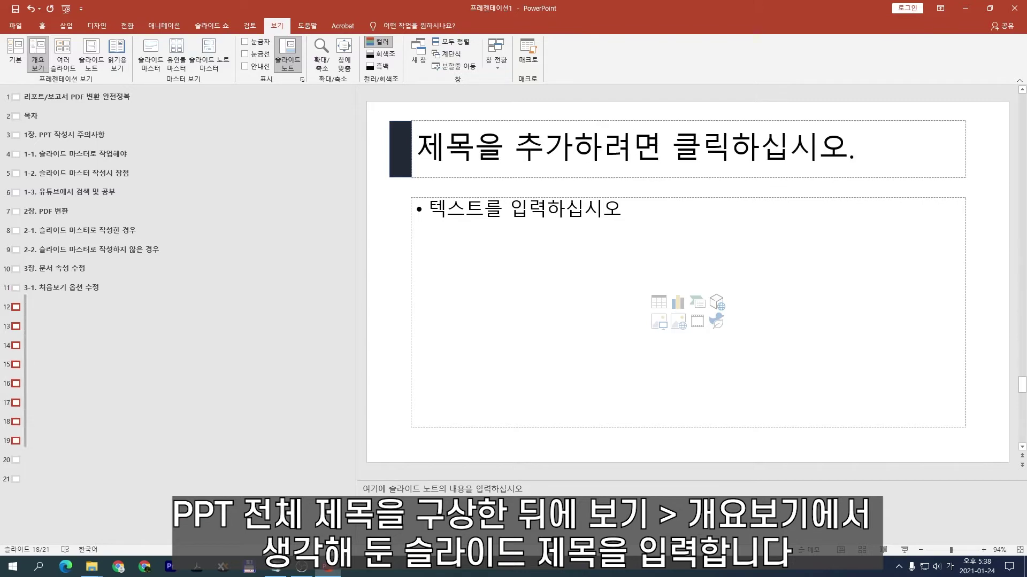
key("Delete")
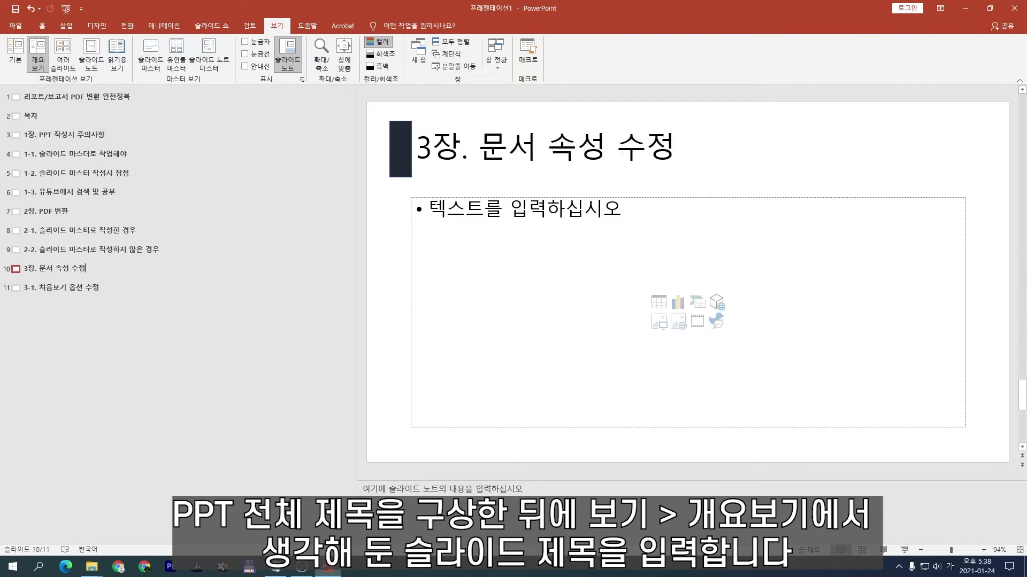
- Switch to Normal view and check the cover slide and the 목차 slide
left_click(15, 54)
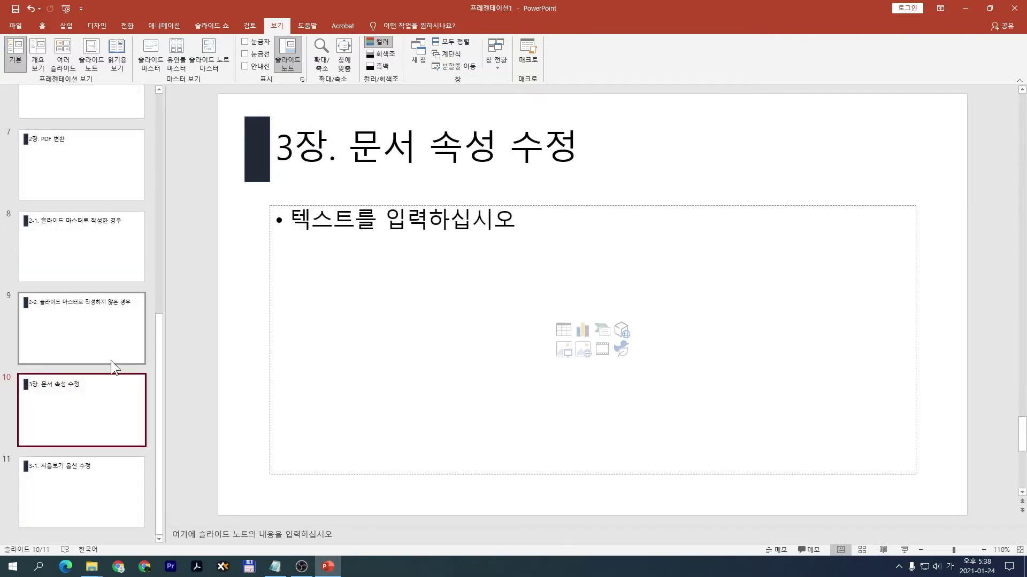
scroll(115, 362, "up", 10)
left_click(86, 143)
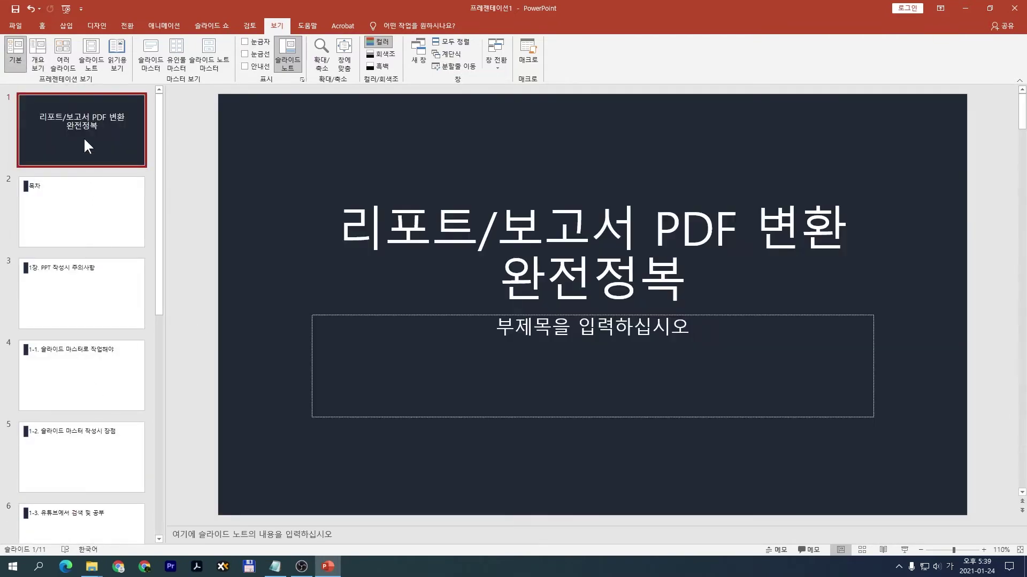
left_click(89, 202)
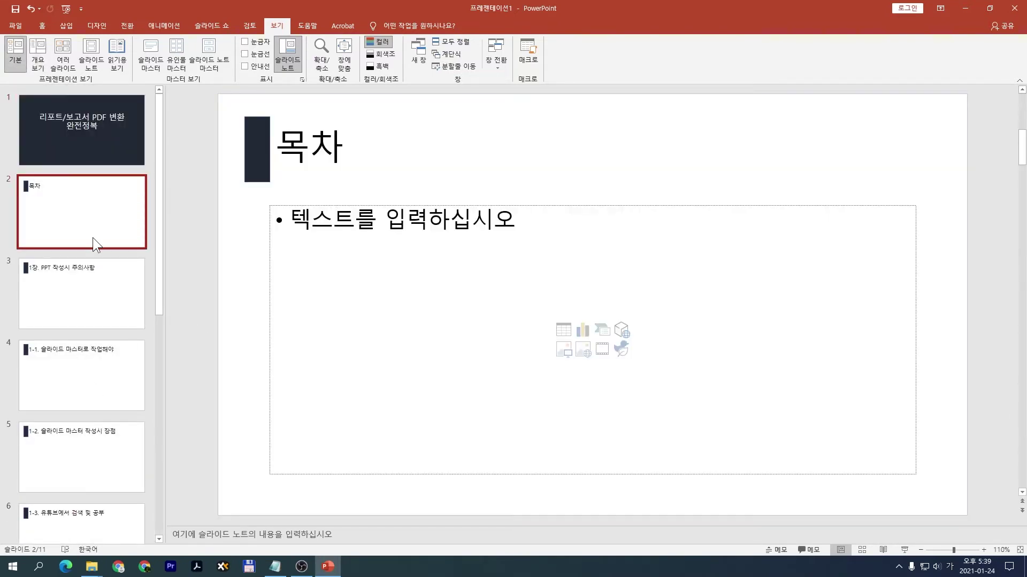
- Apply the 구역 머리글 layout to slide 3, 1장. PPT 작성시 주의사항
left_click(95, 285)
right_click(96, 285)
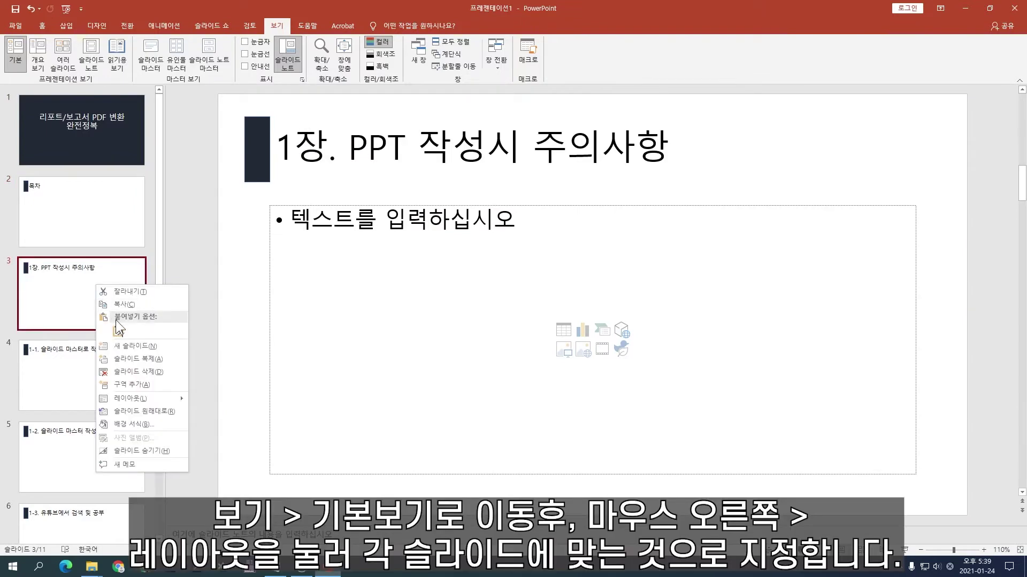
left_click(29, 287)
right_click(83, 285)
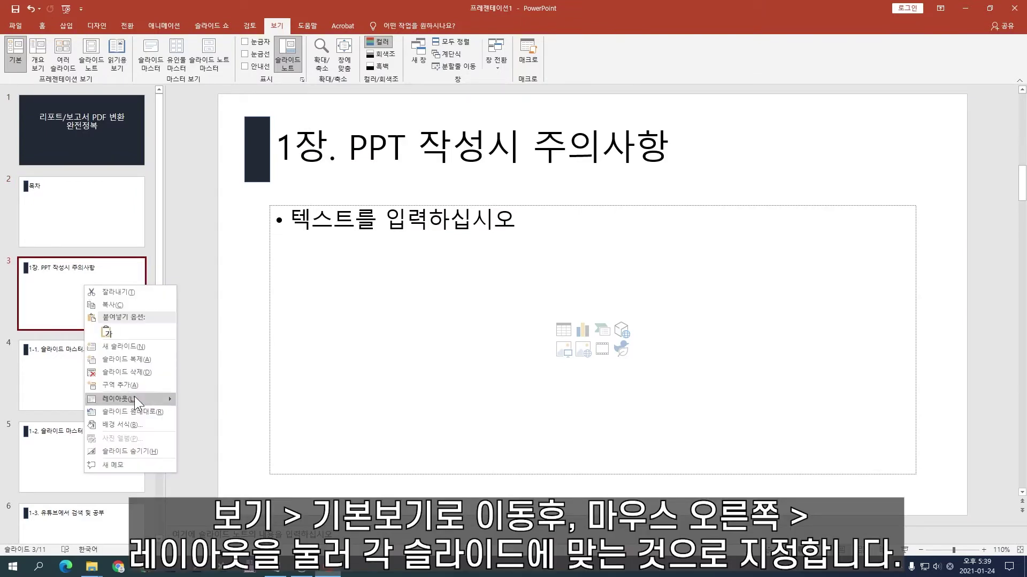
mouse_move(134, 399)
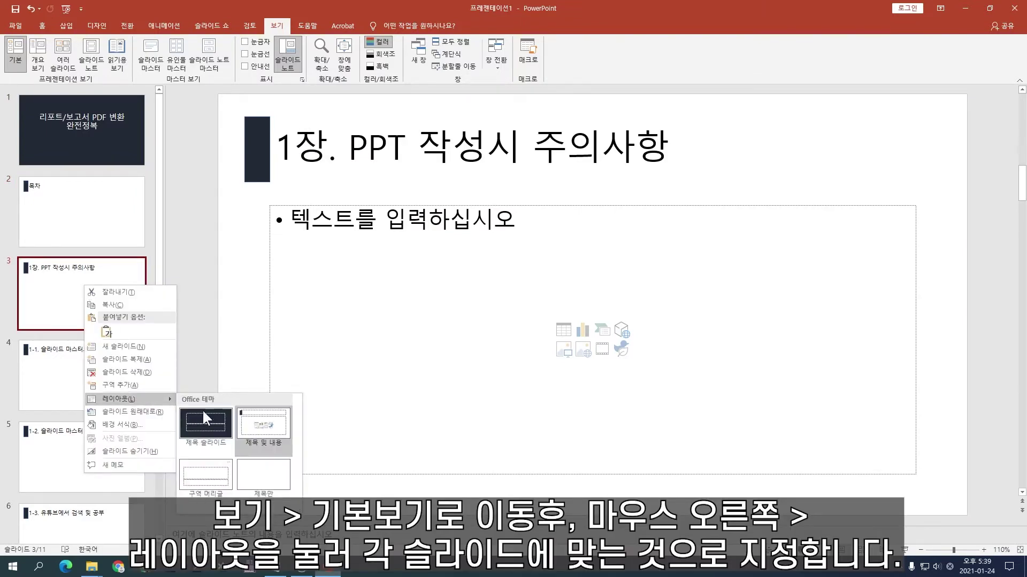
left_click(211, 475)
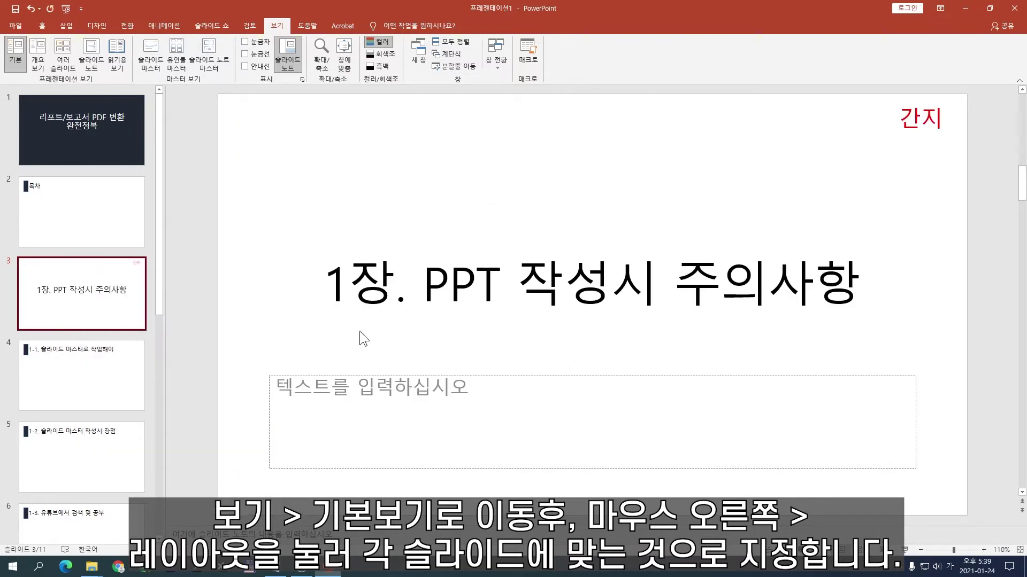
- Check slides 4 to 6 and apply the 구역 머리글 layout to slide 7, 2장. PDF 변환
left_click(102, 382)
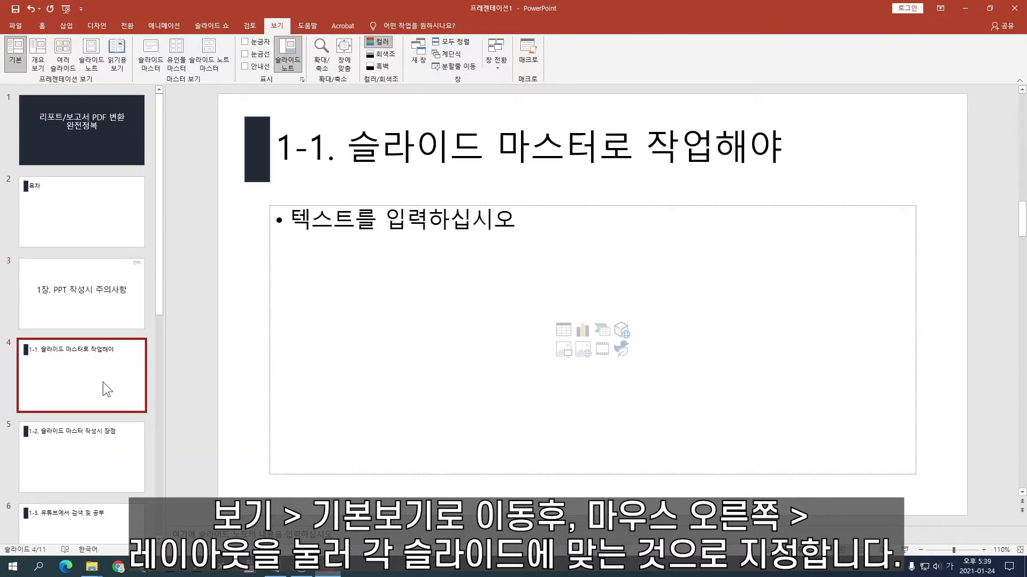
left_click(104, 292)
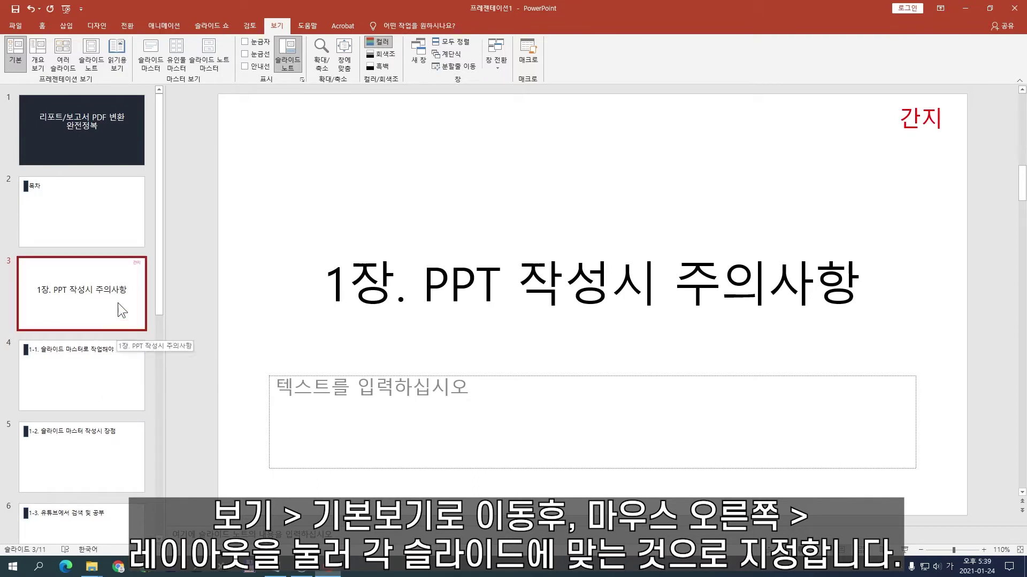
left_click(103, 387)
left_click(87, 483)
scroll(97, 473, "down", 1)
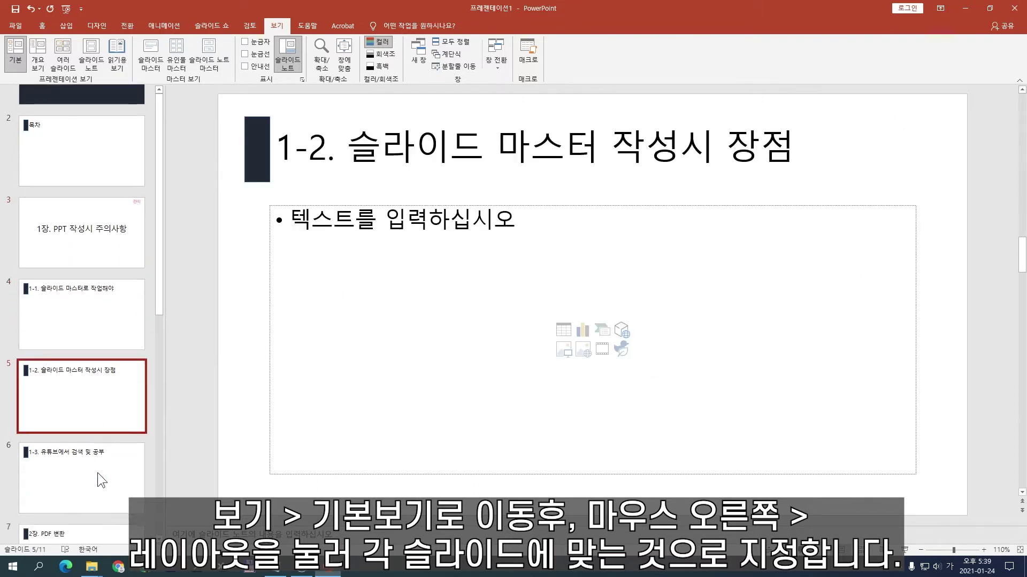
left_click(91, 448)
scroll(91, 448, "down", 2)
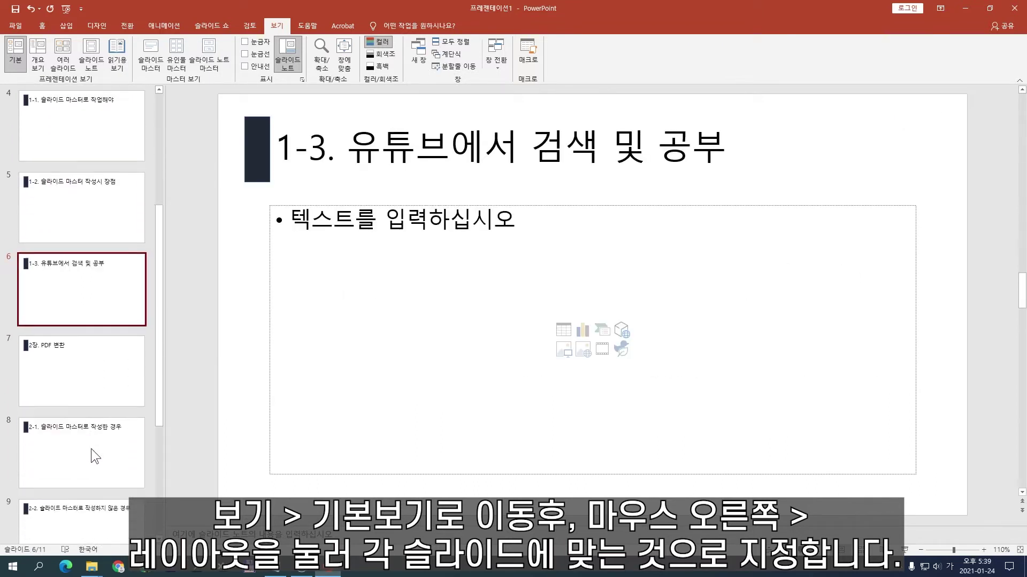
left_click(97, 366)
right_click(98, 367)
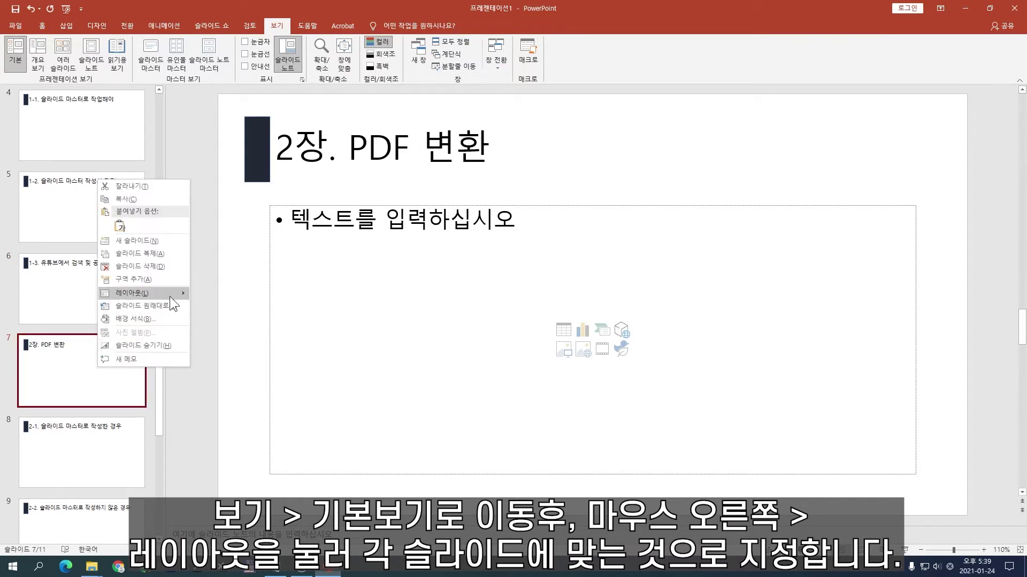
mouse_move(166, 294)
left_click(217, 371)
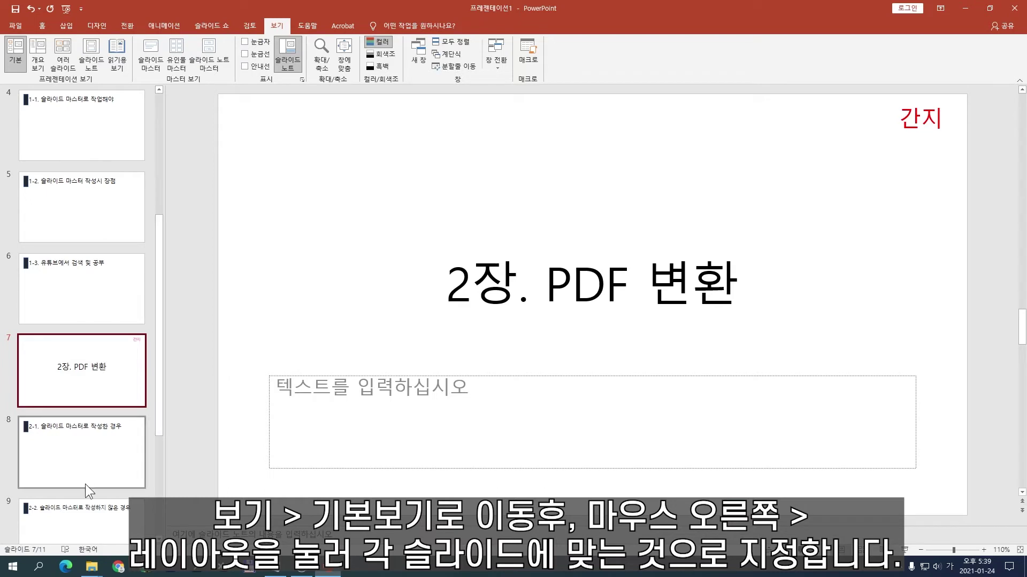
- Apply the 구역 머리글 layout to slide 10, 3장. 문서 속성 수정, checking the slides around it
left_click(85, 463)
scroll(85, 462, "down", 2)
left_click(103, 372)
scroll(103, 371, "down", 1)
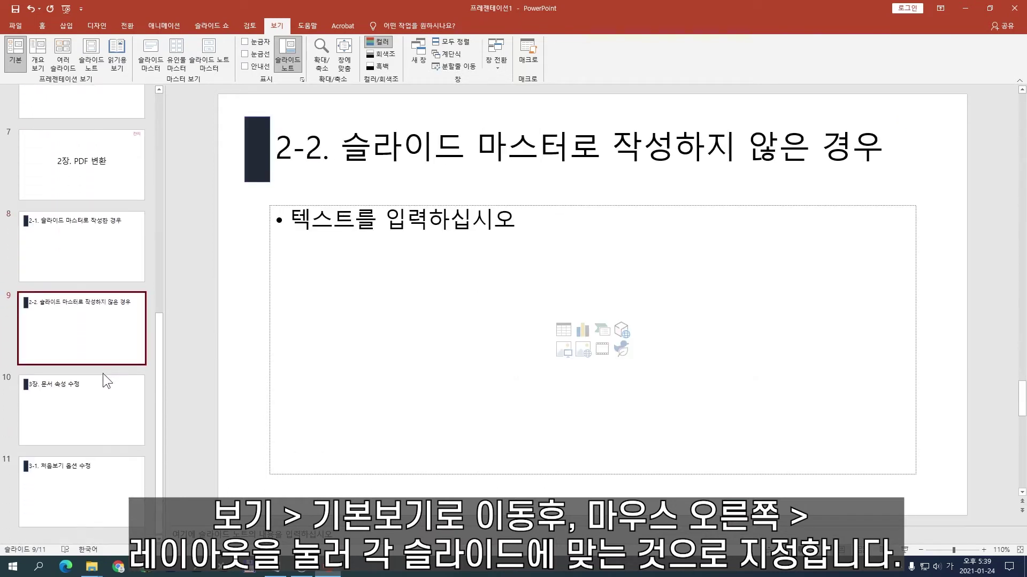
left_click(101, 408)
right_click(100, 409)
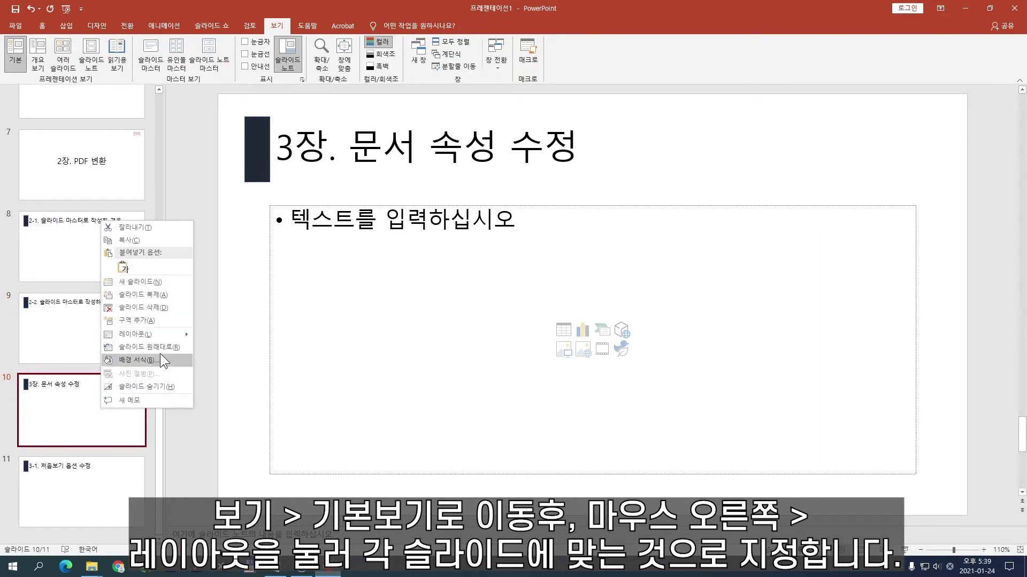
mouse_move(158, 335)
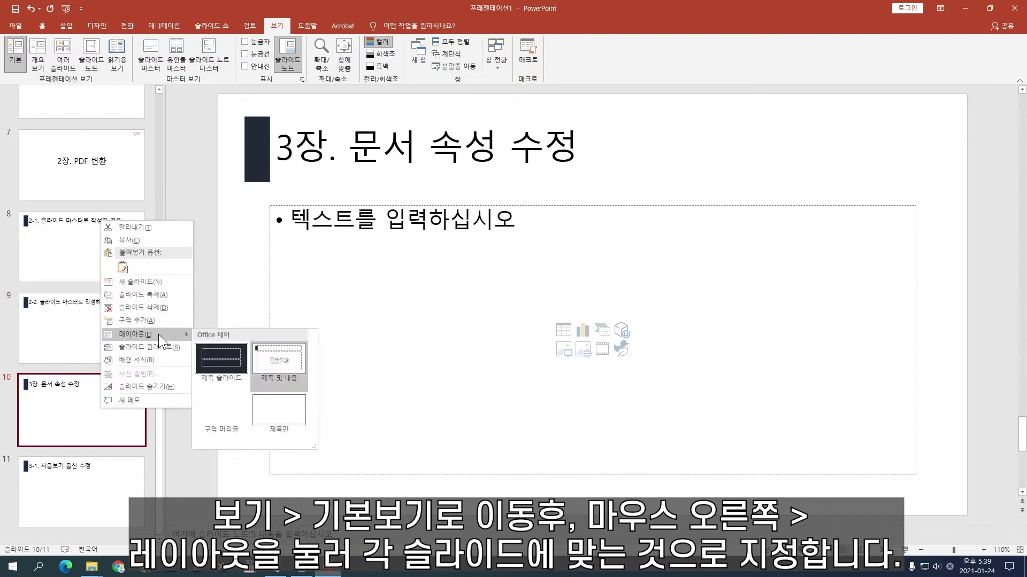
left_click(221, 413)
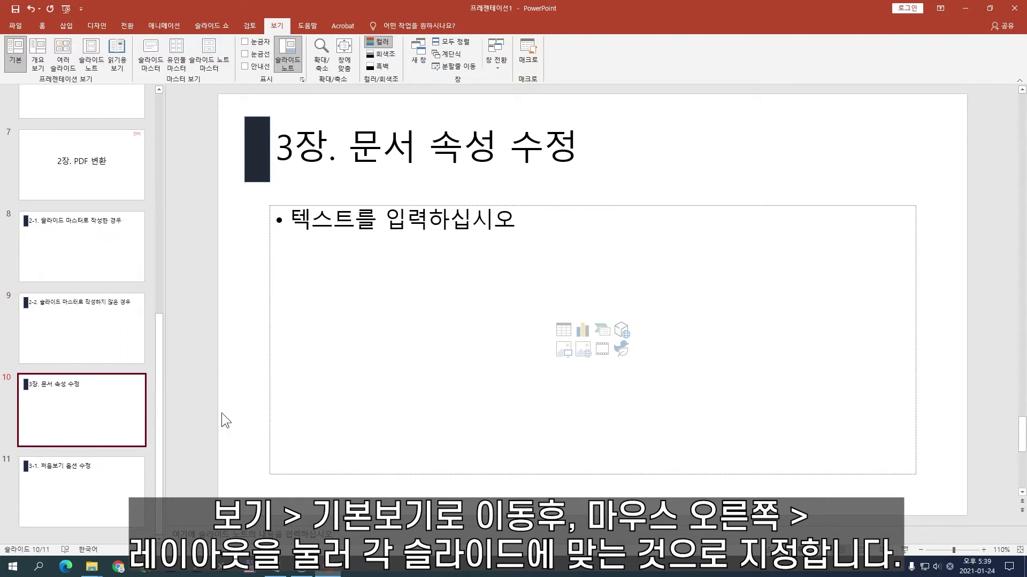
left_click(87, 497)
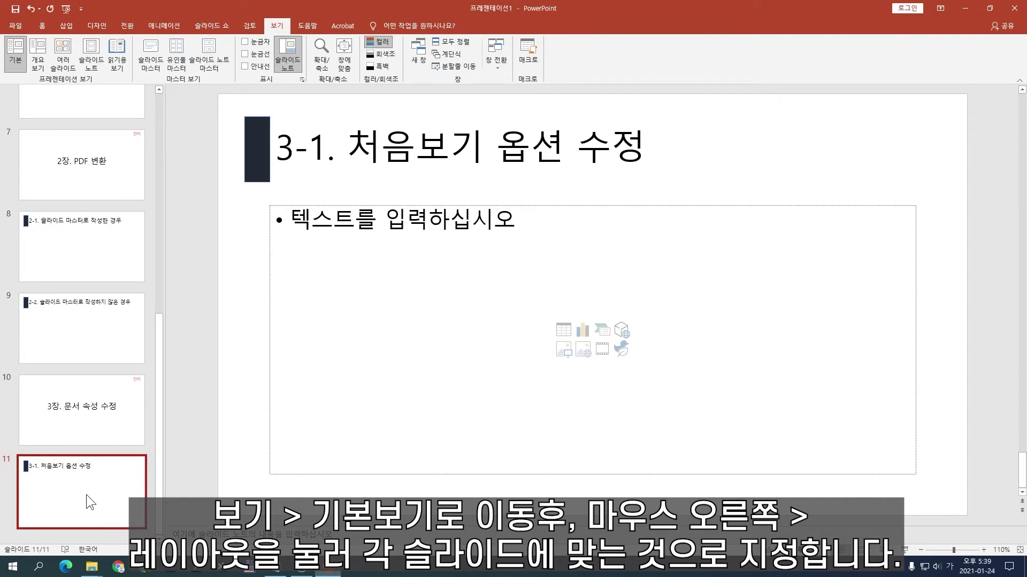
scroll(86, 495, "up", 10)
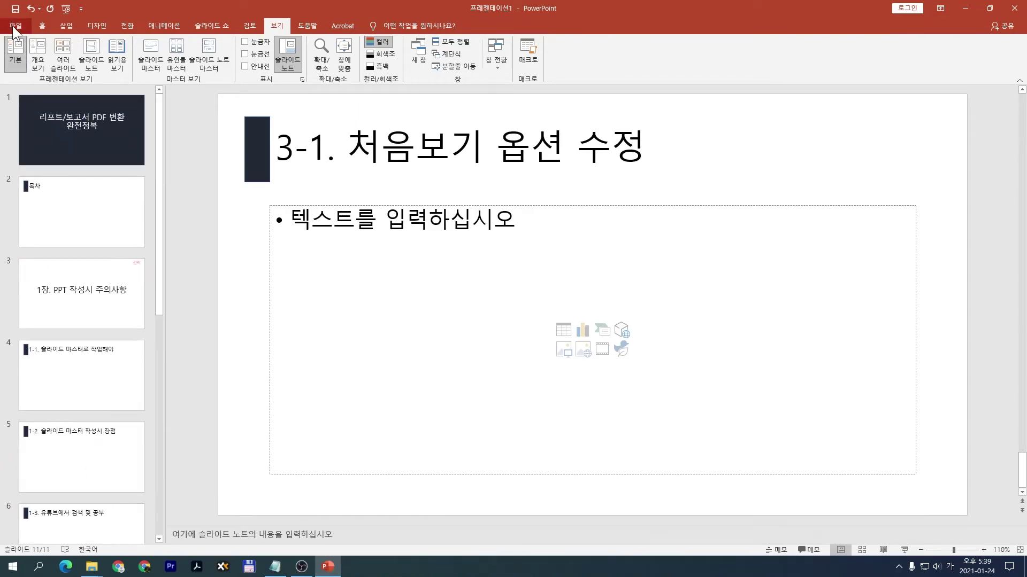
- Save the presentation to the desktop (바탕 화면) as 111.pptx
left_click(15, 10)
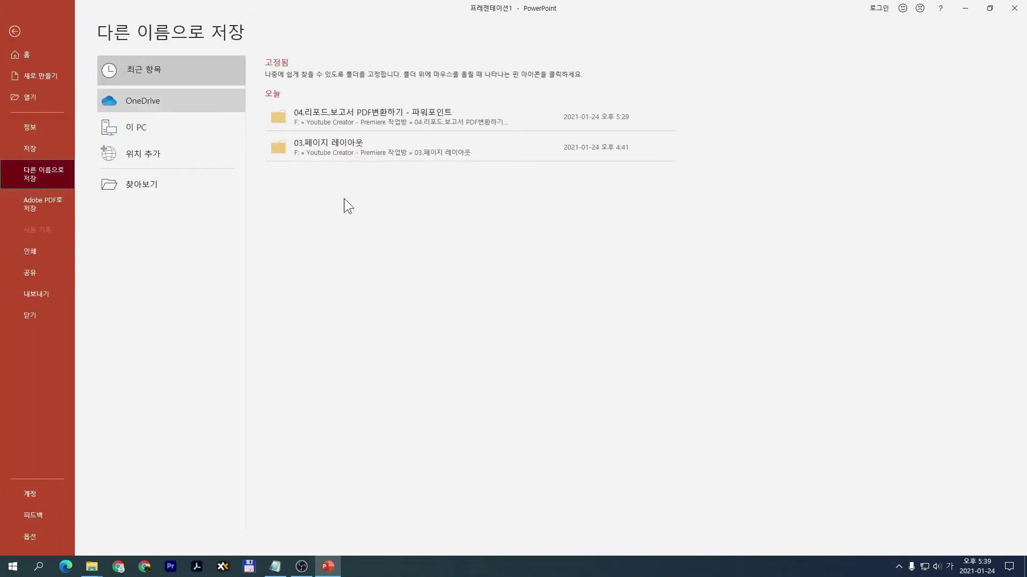
left_click(164, 186)
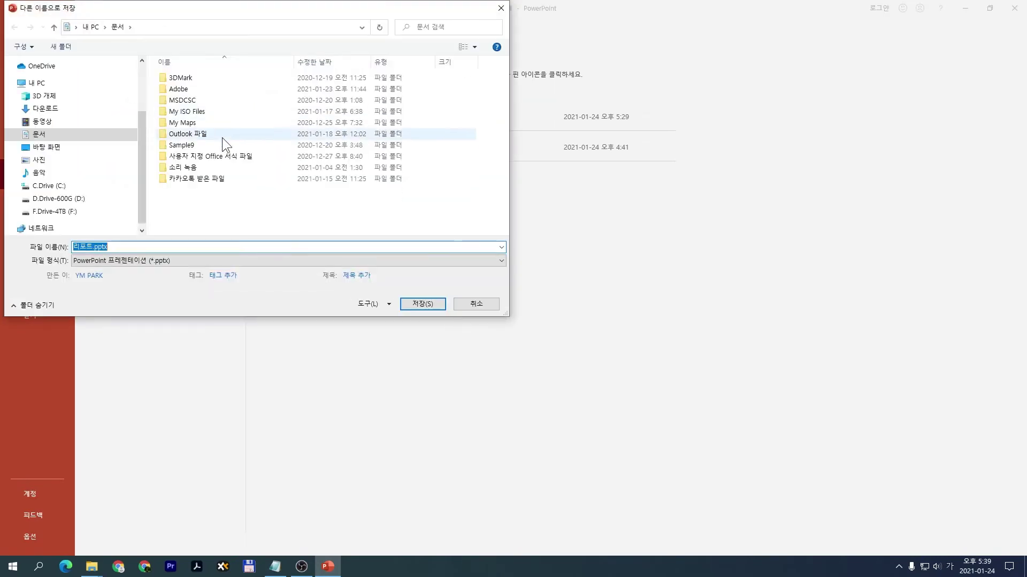
left_click(71, 146)
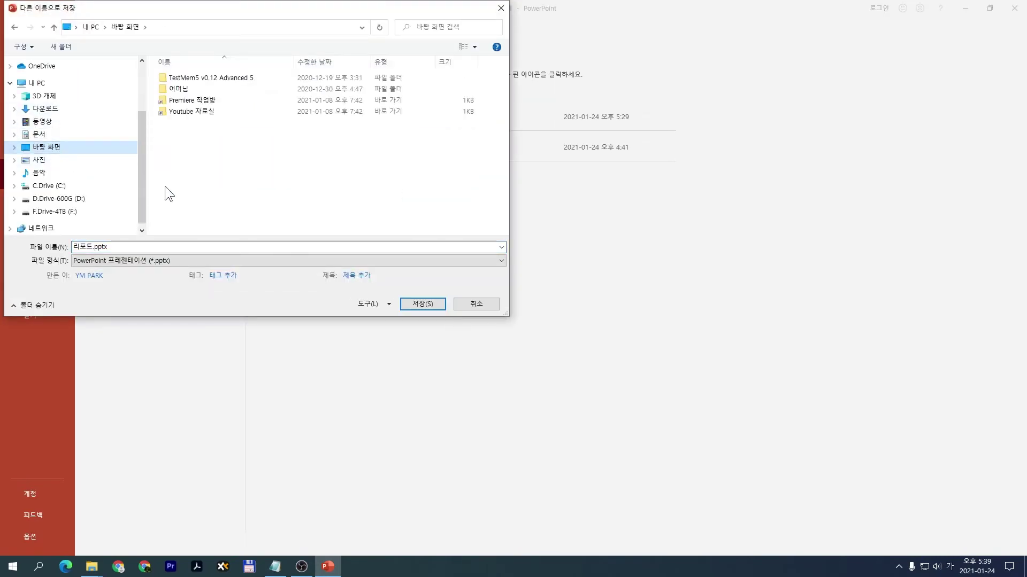
double_click(95, 249)
left_click(94, 250)
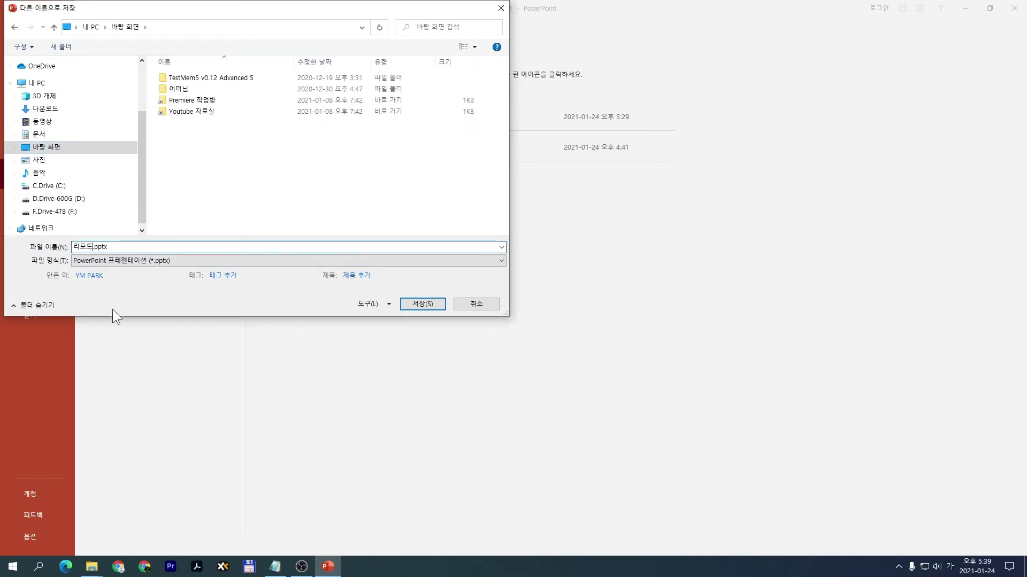
key("BackSpace")
key("BackSpace")
key("BackSpace")
type("111")
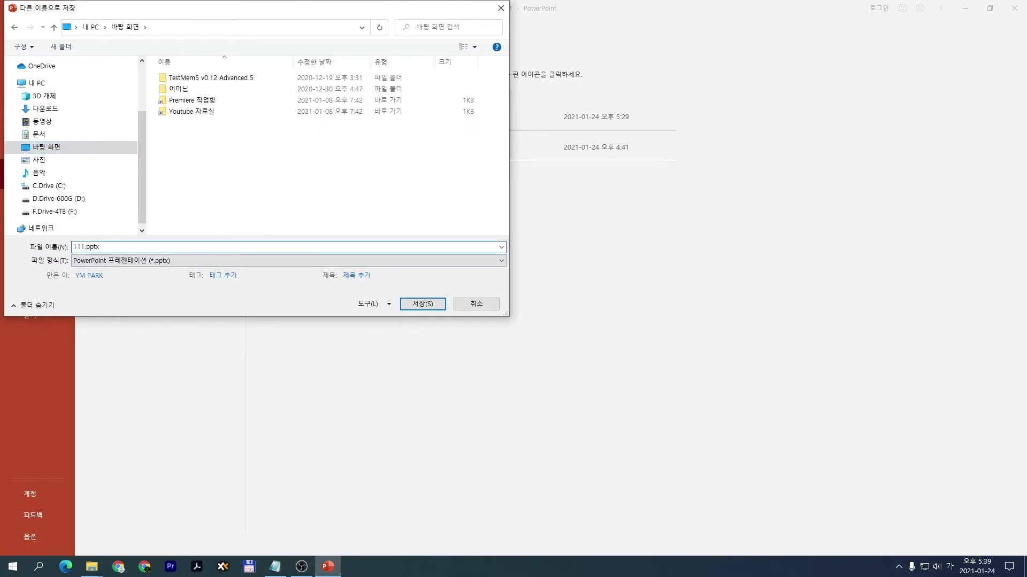
key("Return")
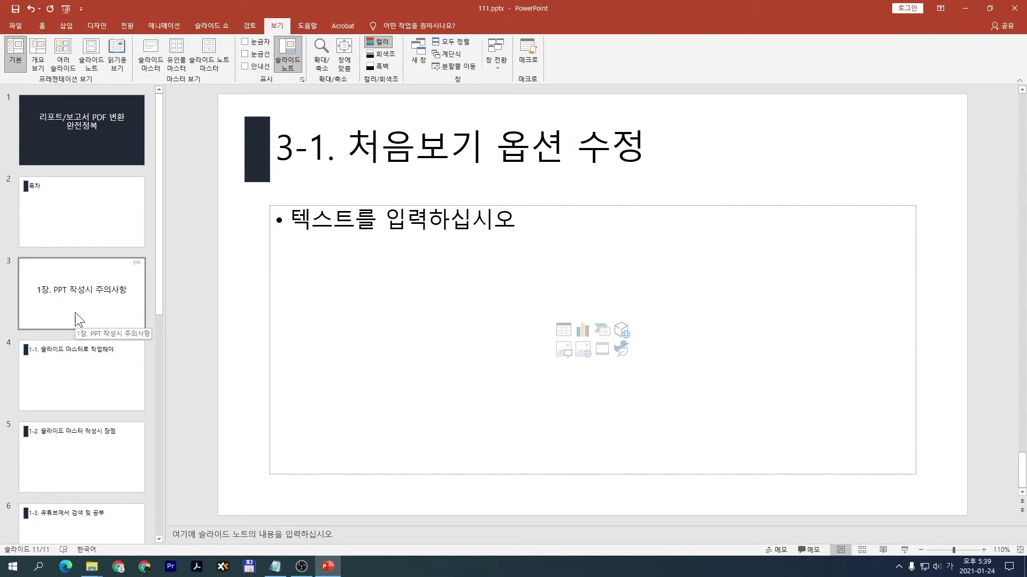
- Convert the presentation to an Adobe PDF named 111.pdf on the desktop (바탕 화면), checking that the 책갈피 만들기 option is enabled
left_click(15, 27)
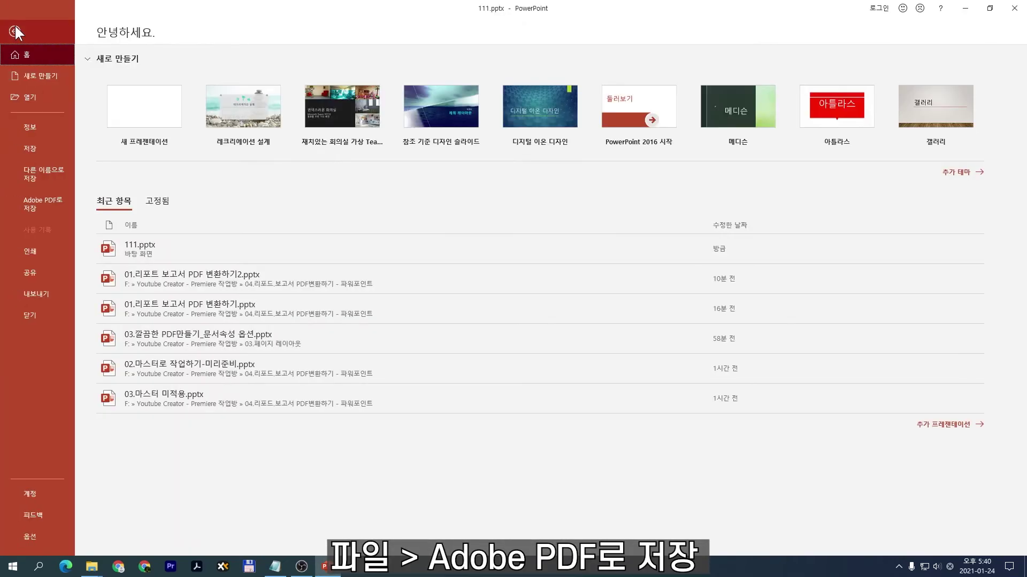
left_click(49, 205)
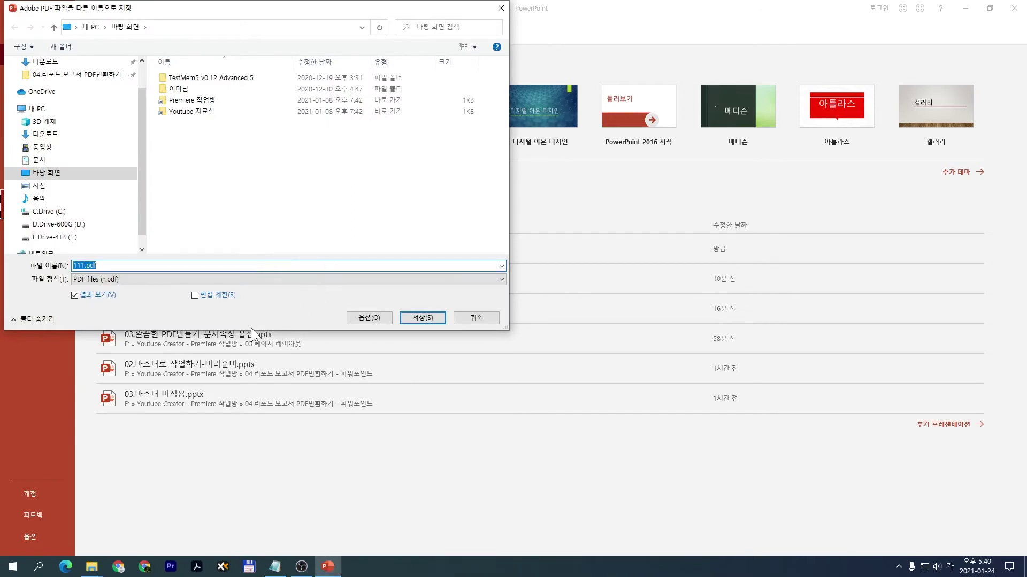
left_click(369, 318)
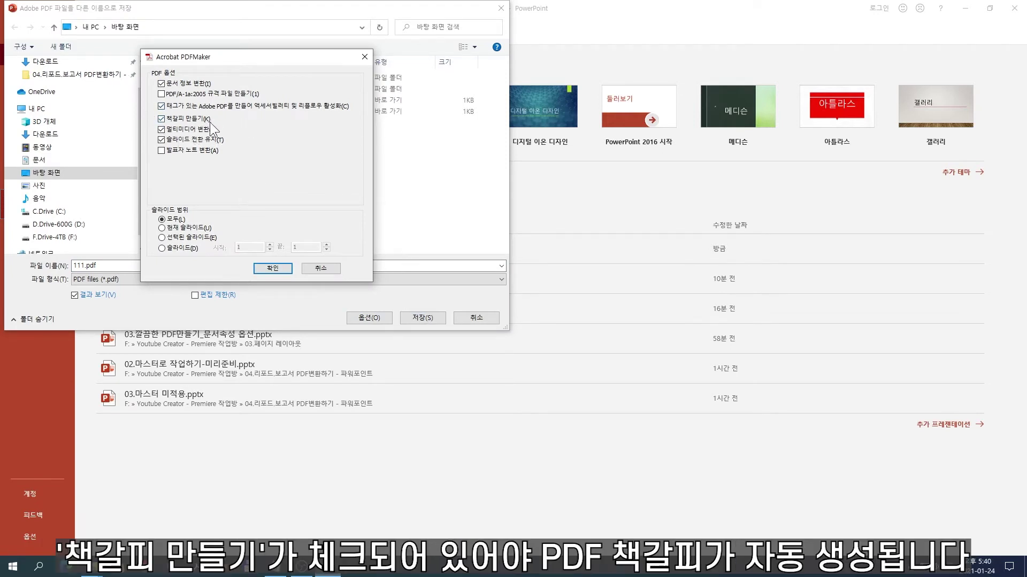
left_click(272, 269)
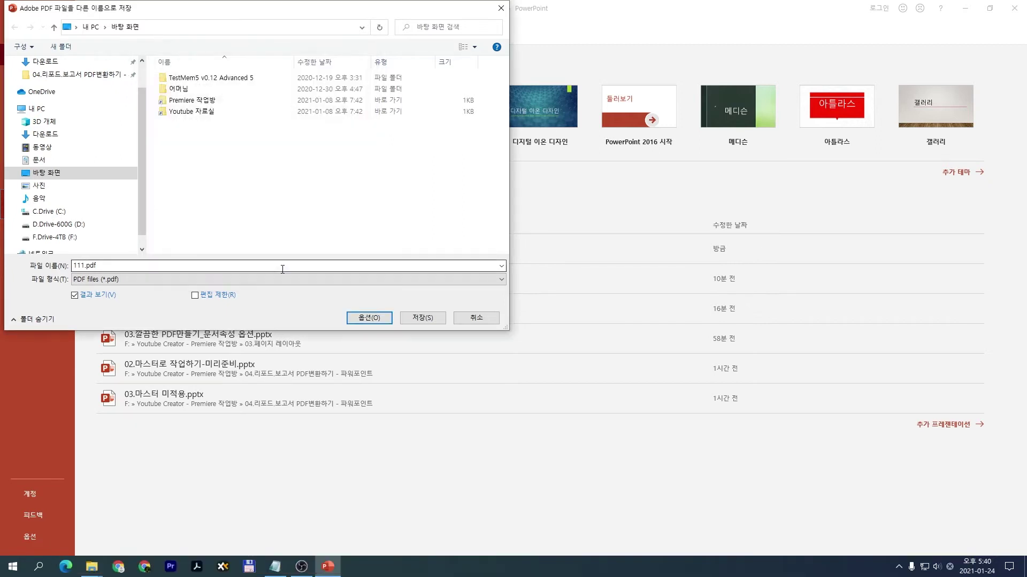
left_click(426, 319)
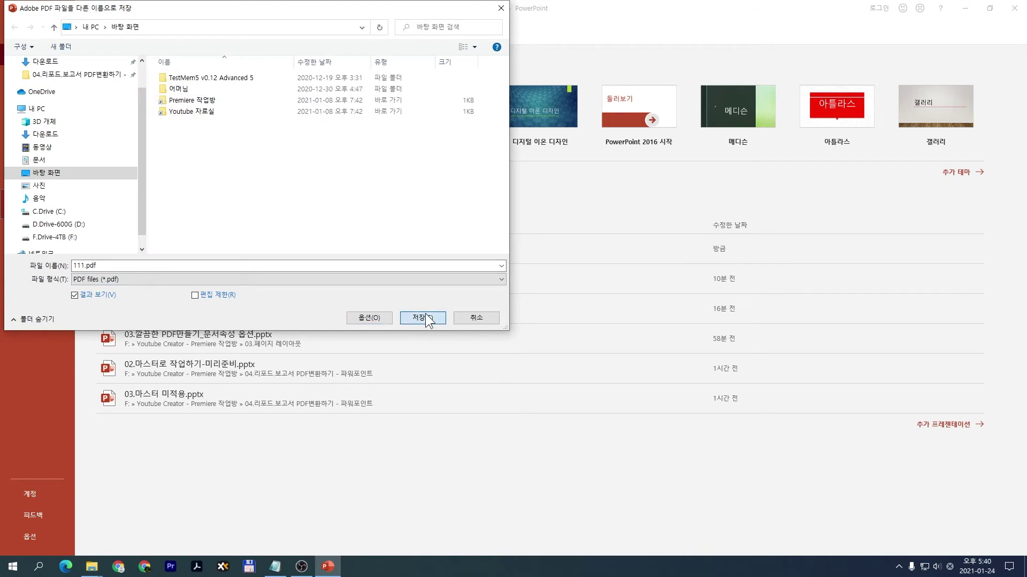
left_click(426, 319)
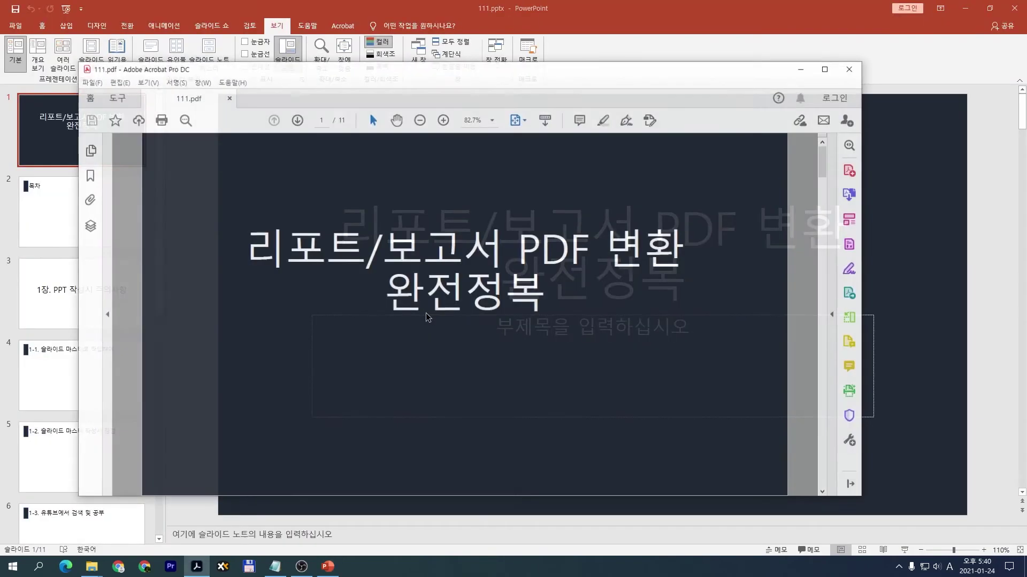
- Maximize the PDF, show its bookmarks, and check the page links for 2-1, 2-2, 3장 and 1장
left_click(827, 68)
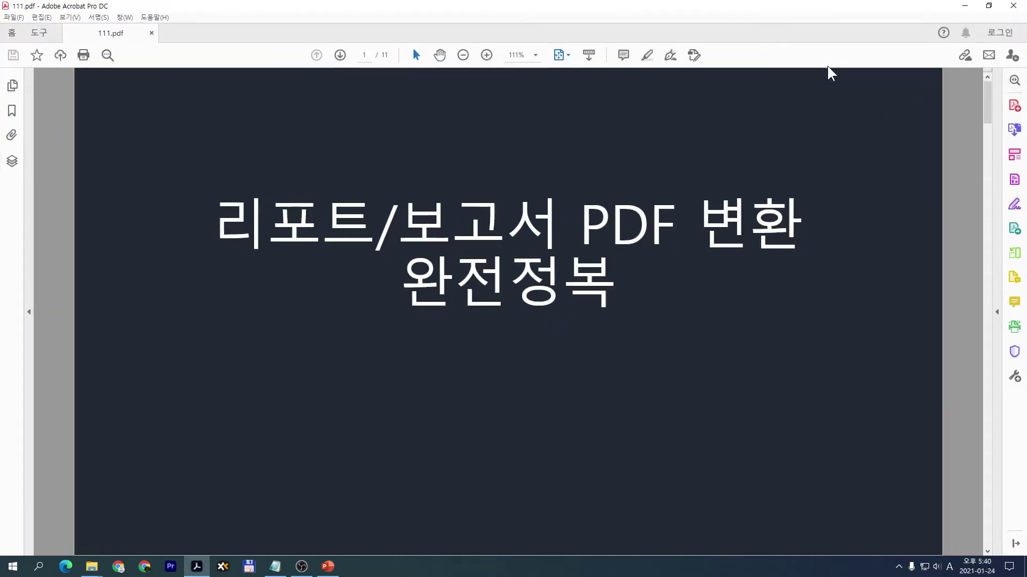
left_click(11, 111)
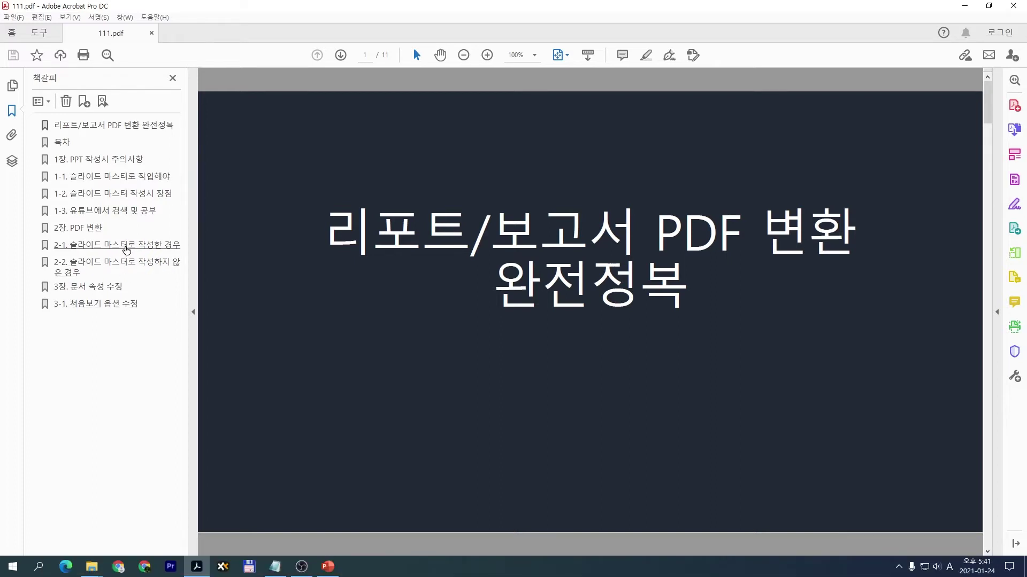
left_click(126, 247)
left_click(127, 266)
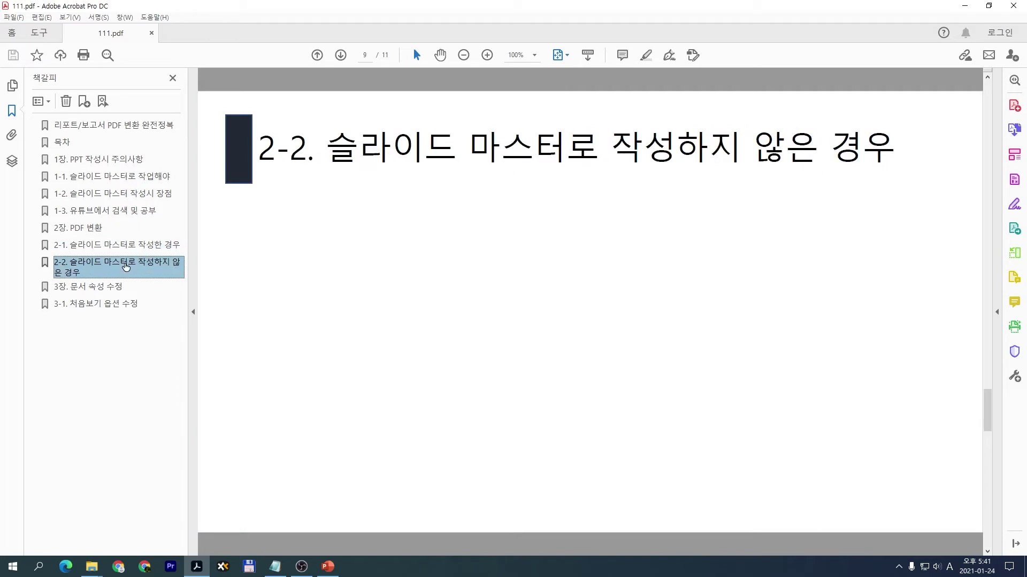
left_click(102, 287)
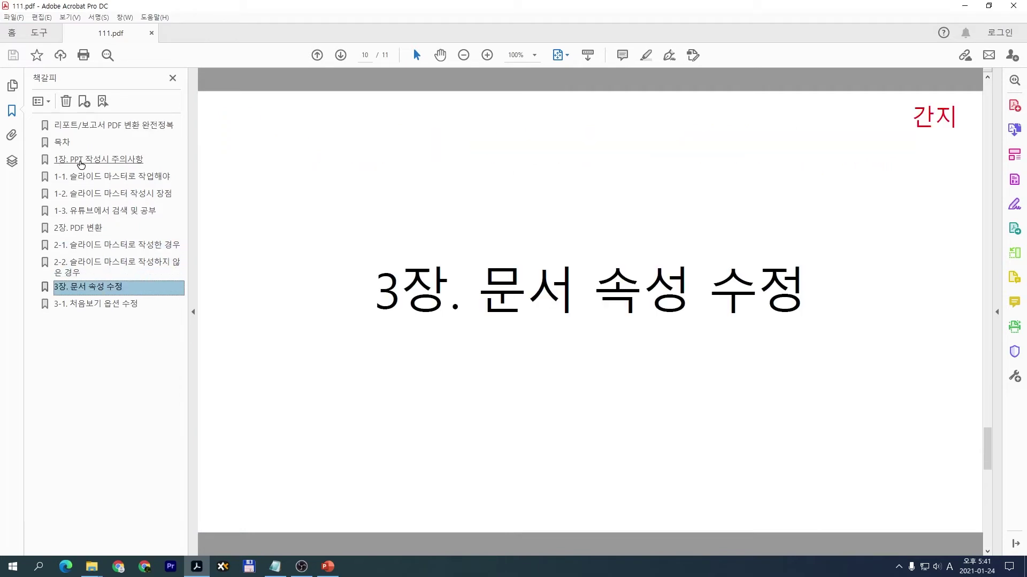
left_click(93, 164)
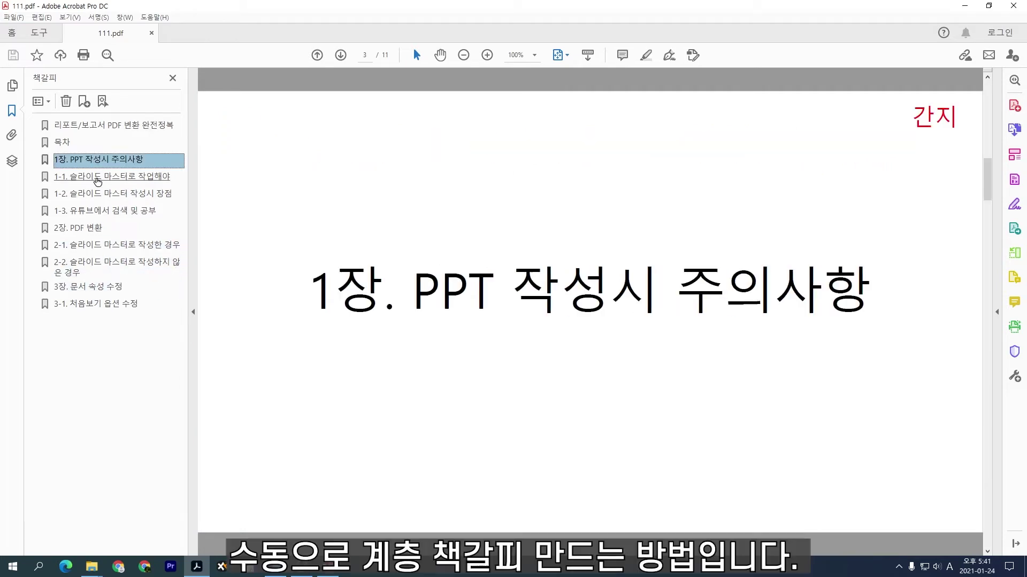
- Nest bookmarks 1-1, 1-2 and 1-3 together under the 1장. PPT 작성시 주의사항 bookmark
left_click(95, 182)
left_click(102, 196)
left_click(107, 214)
left_click(109, 180, "shift")
left_click(109, 179)
left_click(109, 194)
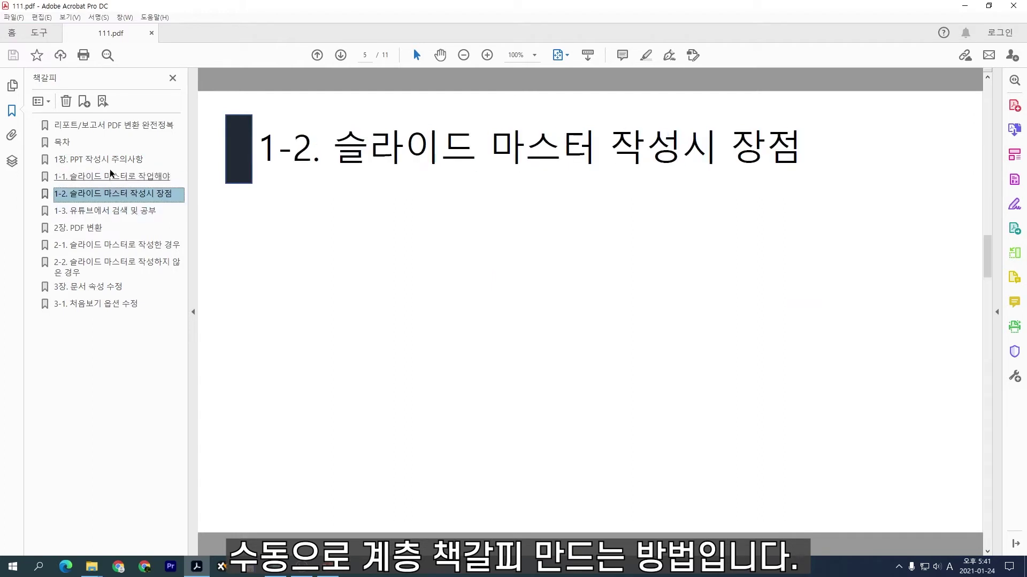
left_click(111, 178)
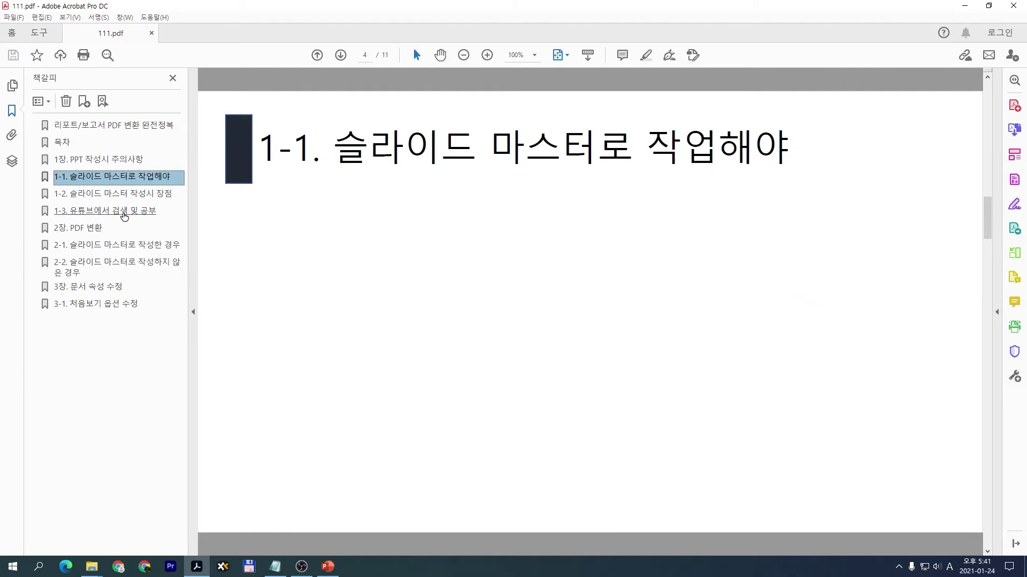
left_click(118, 213, "shift")
mouse_move(100, 188)
left_mouse_down()
mouse_move(78, 179)
mouse_move(100, 168)
left_mouse_up()
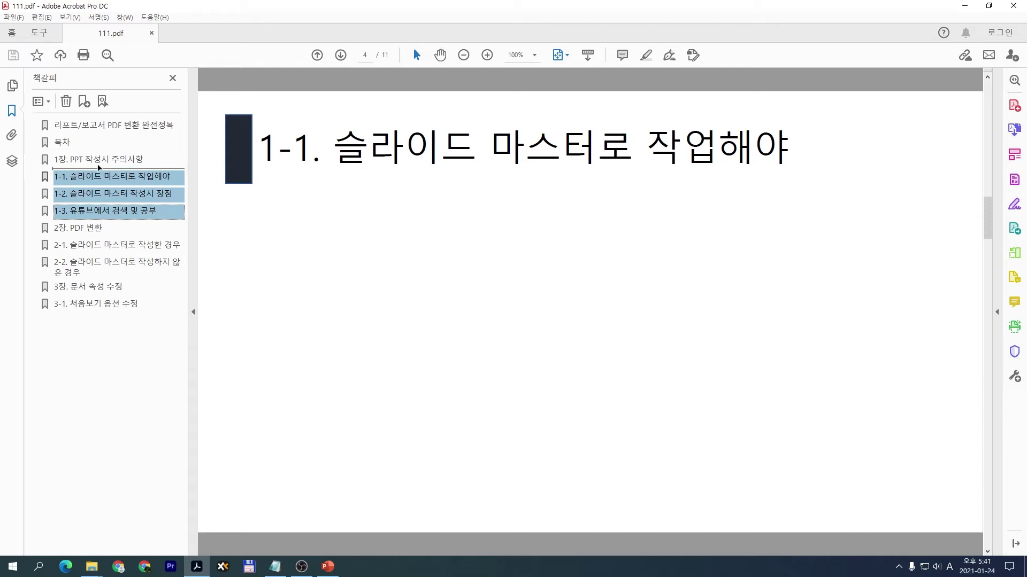
left_click_drag(99, 167, 100, 168)
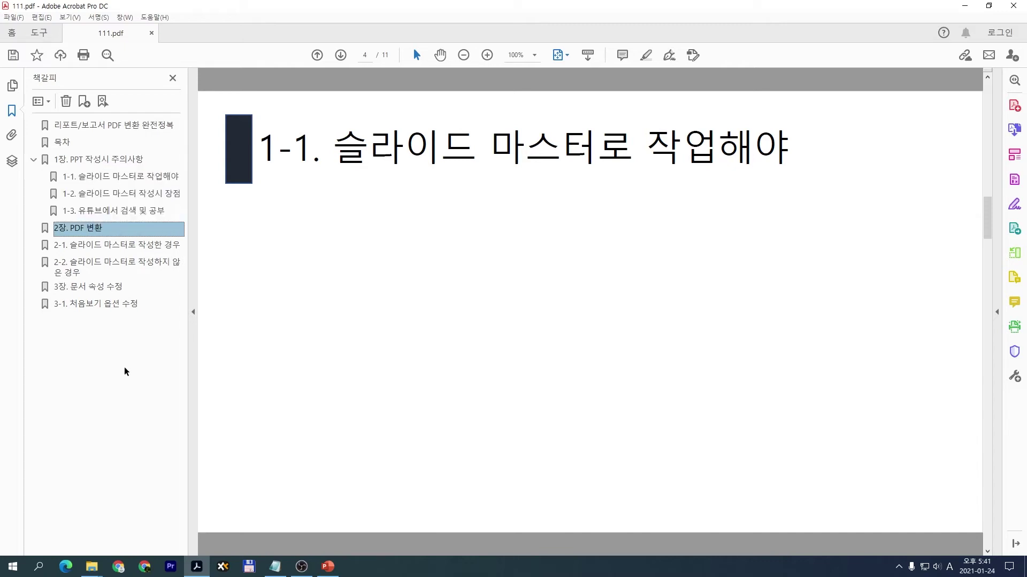
- Nest bookmarks 2-1 and 2-2 under 2장. PDF 변환, and bookmark 3-1 under 3장. 문서 속성 수정
left_click(111, 247)
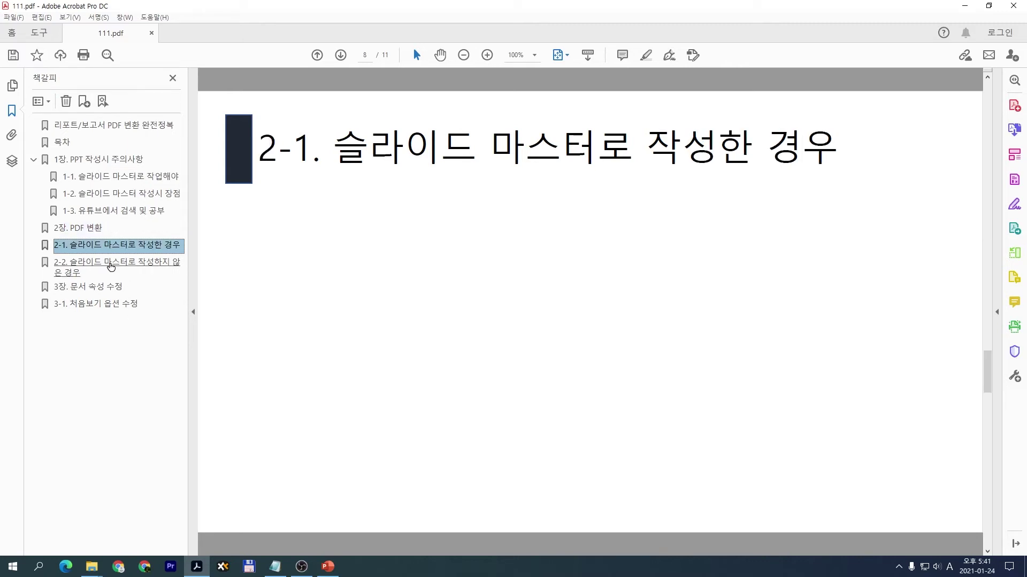
left_click(111, 268, "shift")
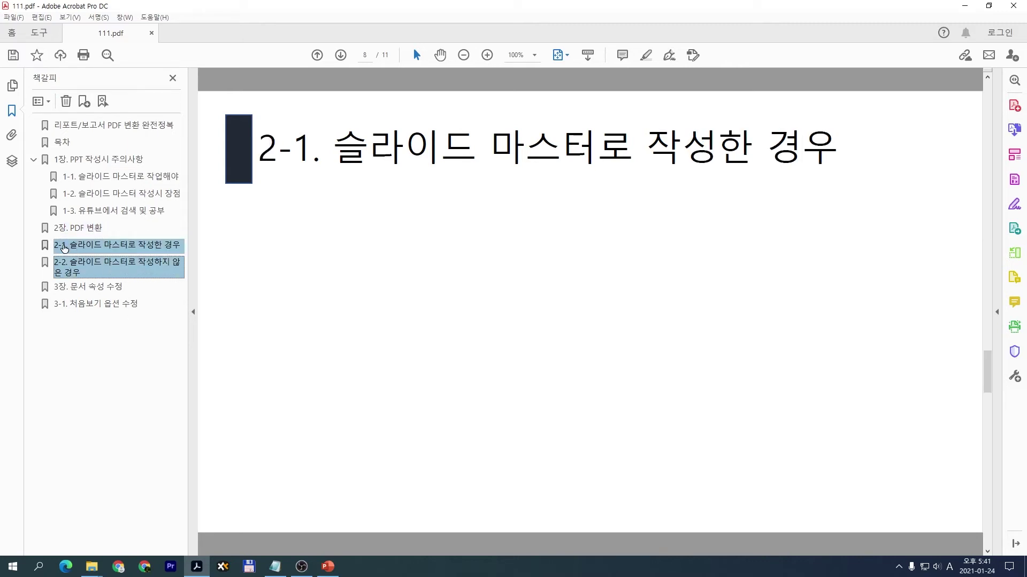
left_click_drag(62, 250, 86, 234)
left_click_drag(86, 234, 87, 234)
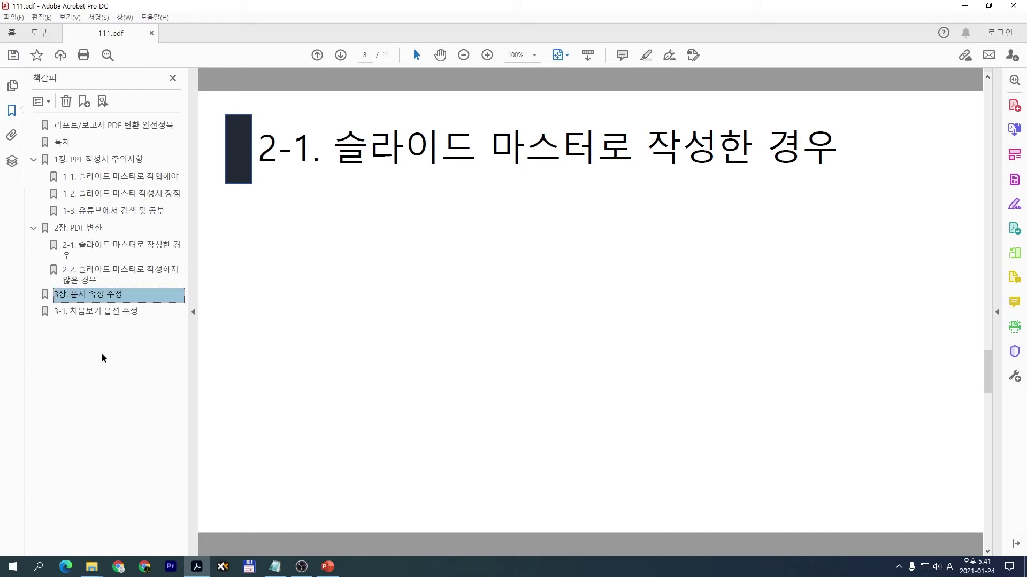
left_click(80, 313)
left_click_drag(74, 318, 107, 300)
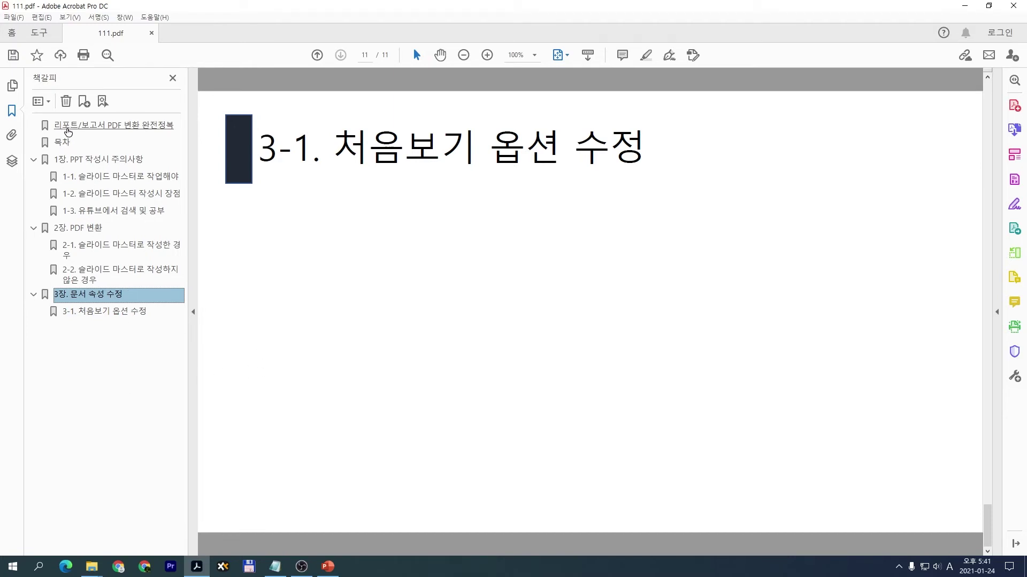
- Check the bookmark hierarchy by collapsing and re-expanding the chapter bookmarks
left_click(33, 159)
left_click(34, 177)
left_click(34, 194)
left_click(33, 176)
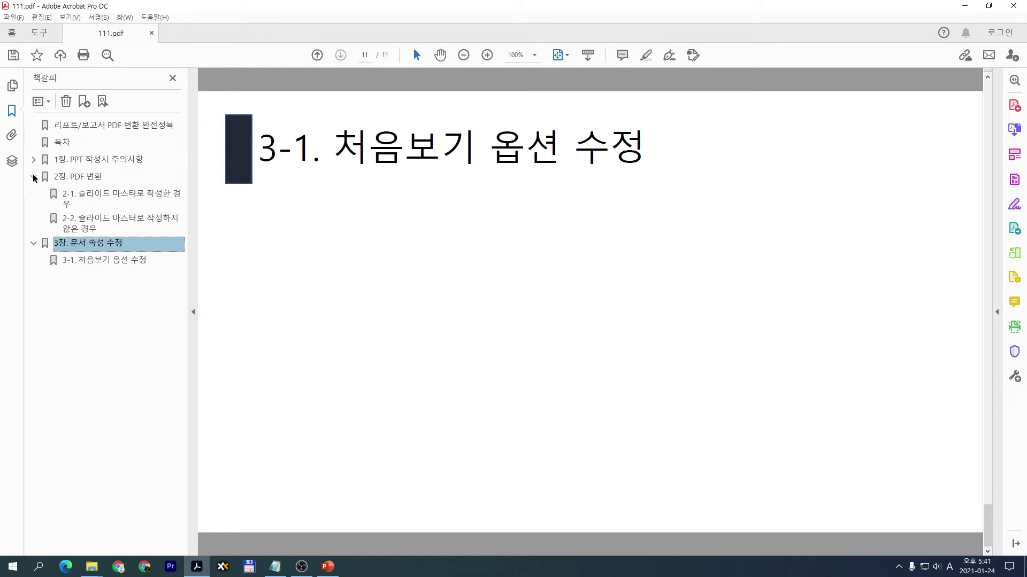
left_click(33, 159)
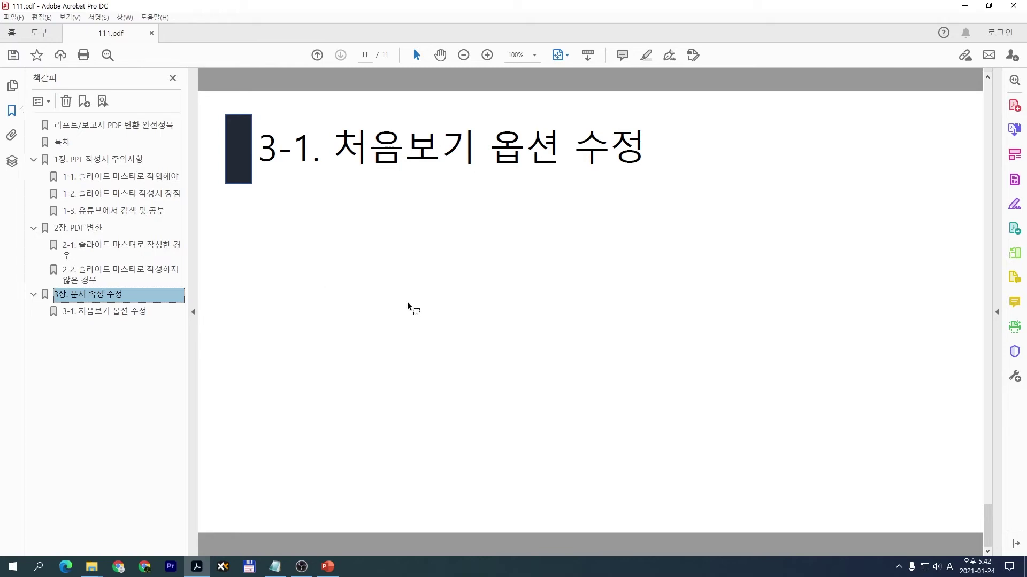
- Set the PDF's initial view to 책갈피 패널 및 페이지, 한 페이지 layout and 페이지에 맞추기 magnification
key("ctrl+d")
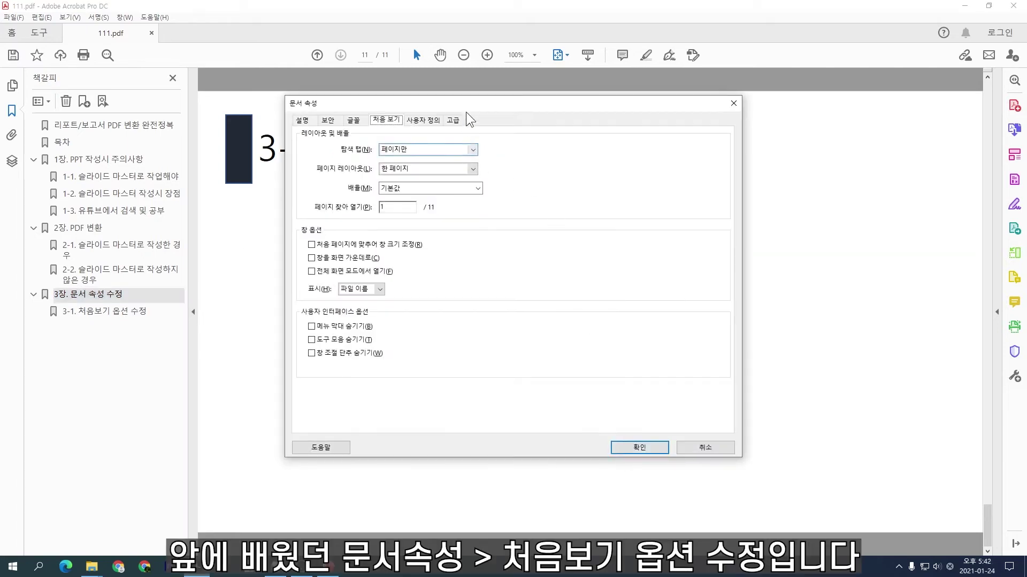
left_click_drag(470, 104, 389, 99)
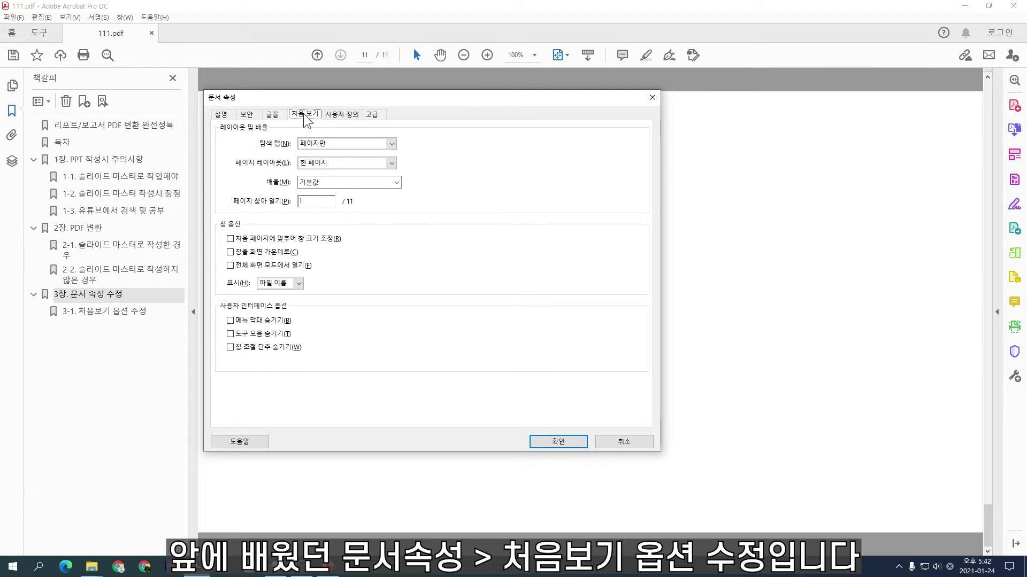
left_click(393, 145)
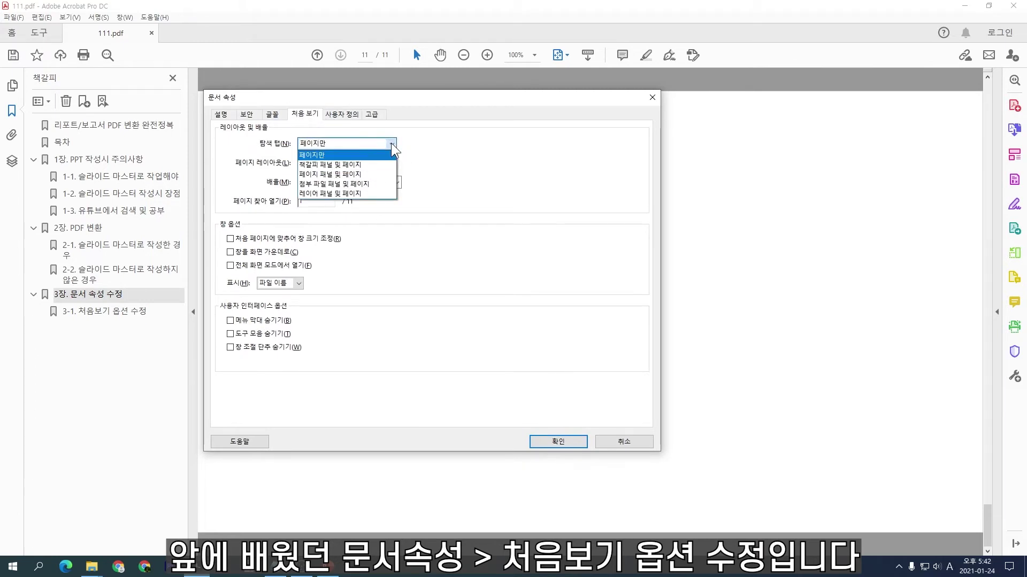
left_click(362, 167)
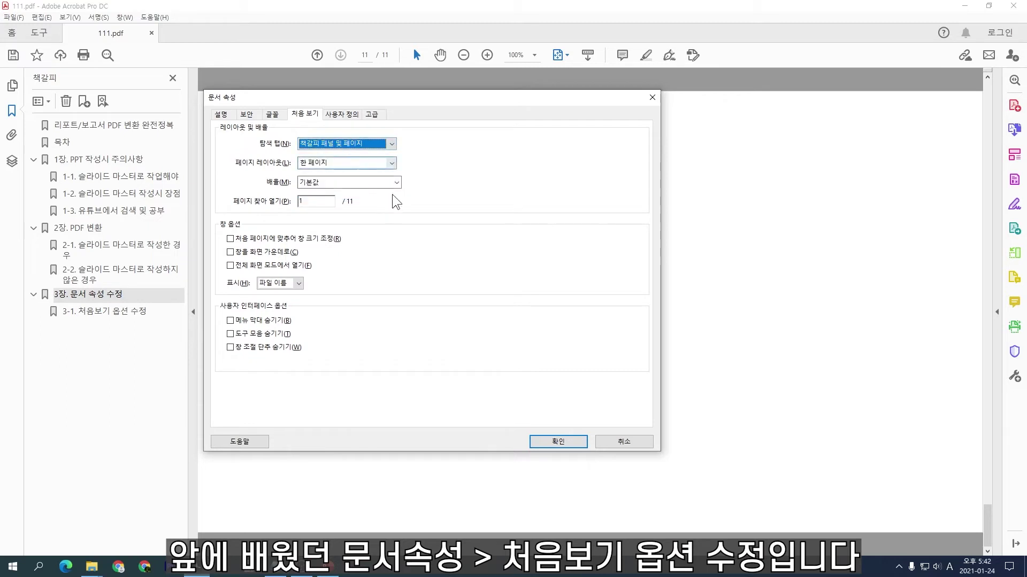
left_click(392, 162)
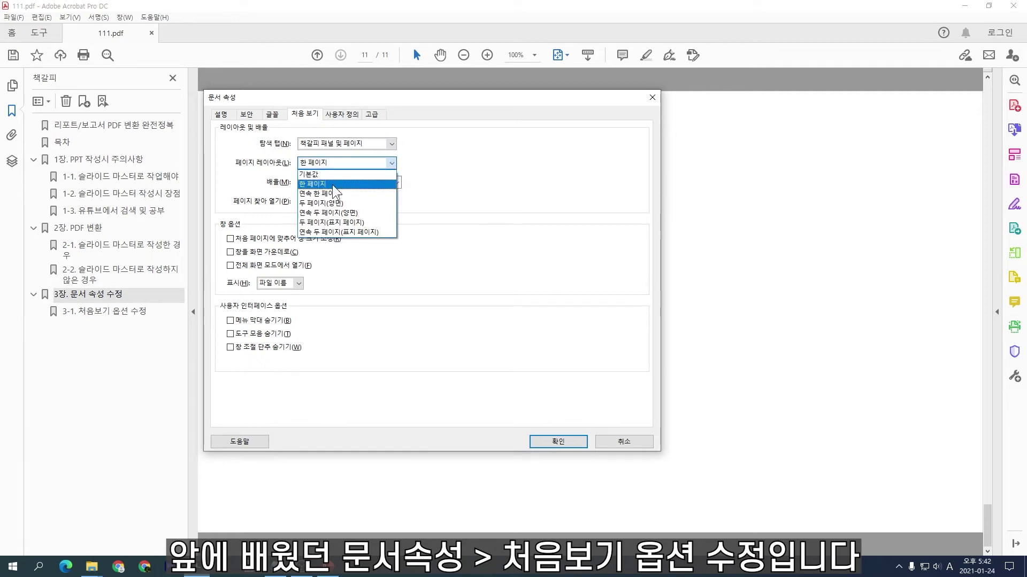
left_click(331, 184)
left_click(396, 181)
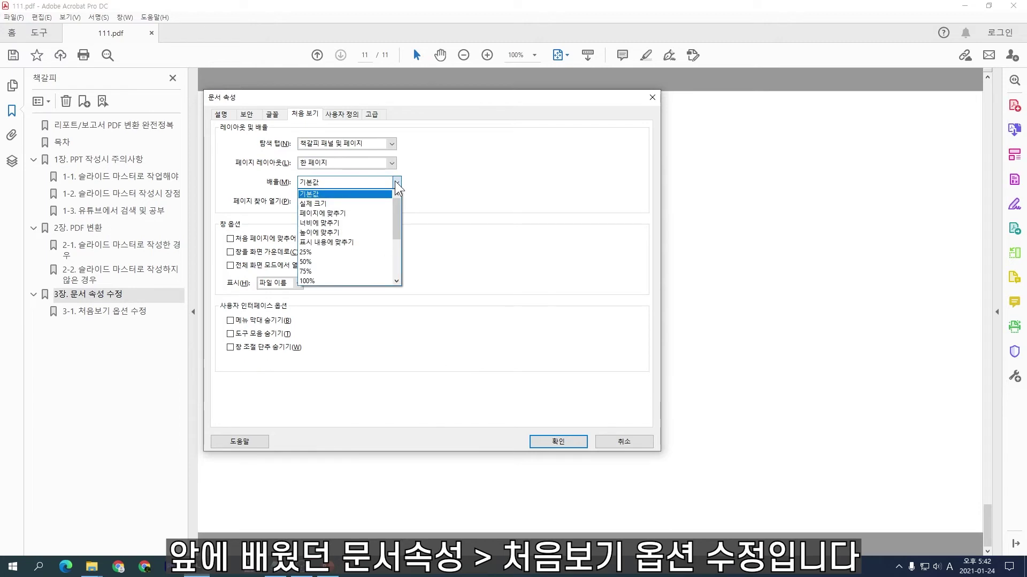
left_click(355, 214)
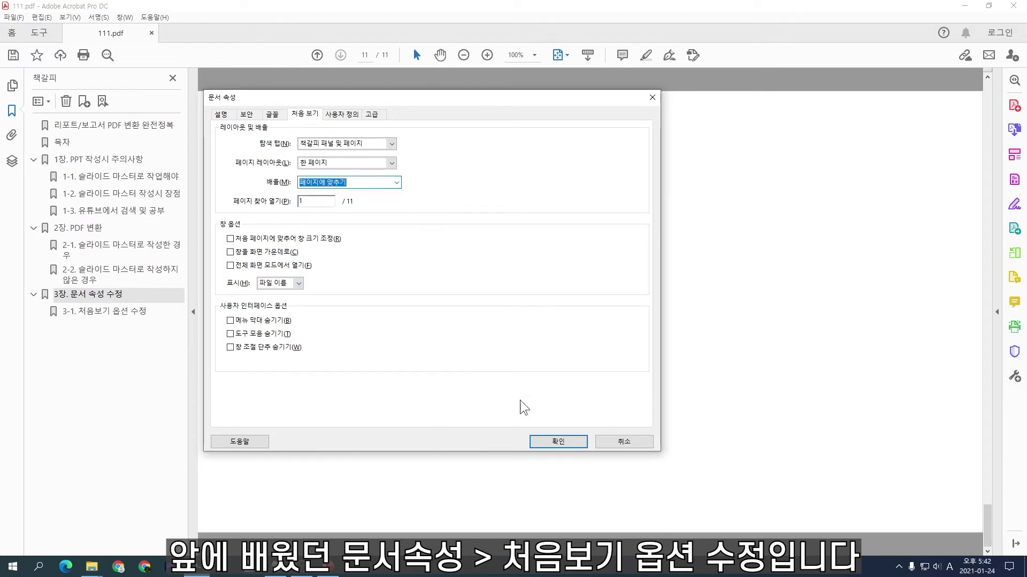
left_click(560, 440)
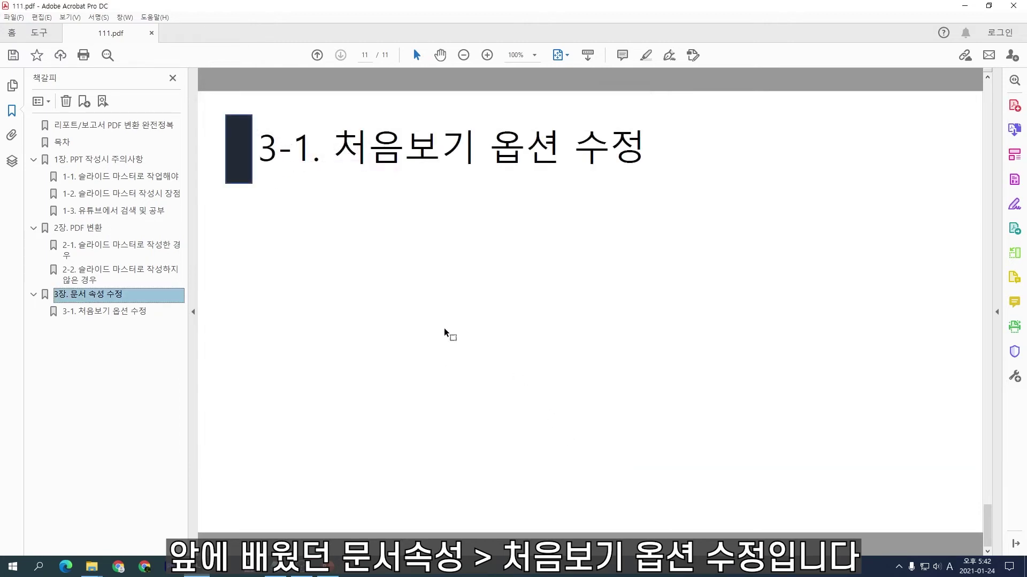
- Close 111.pdf with its changes saved, and reopen it from the desktop
key("ctrl+w")
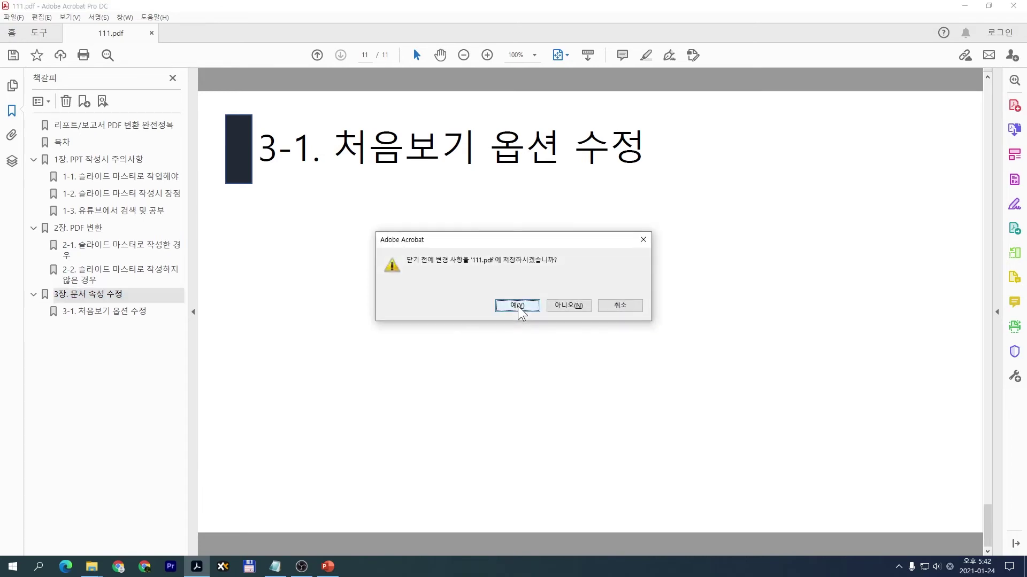
left_click(517, 306)
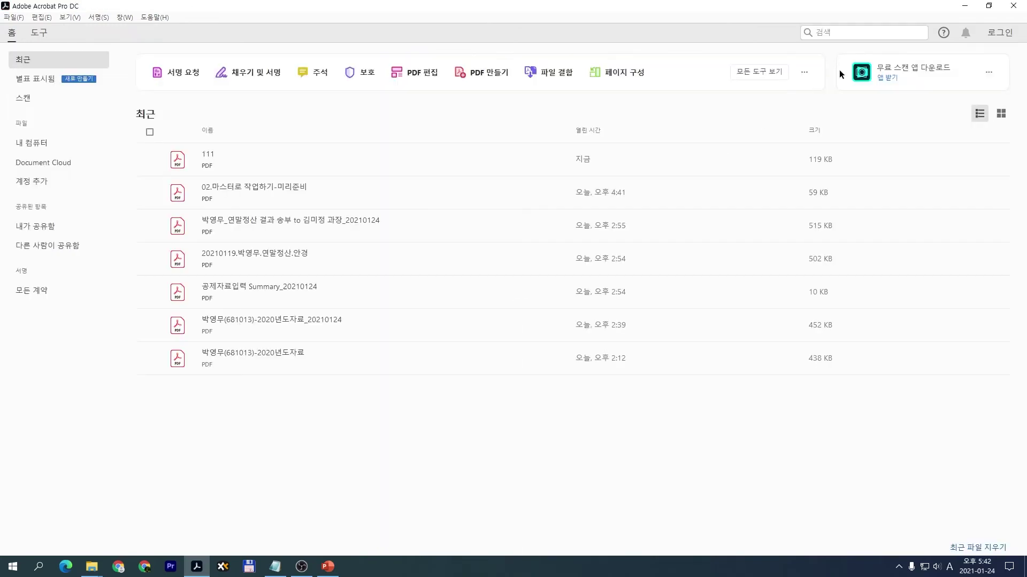
left_click(966, 6)
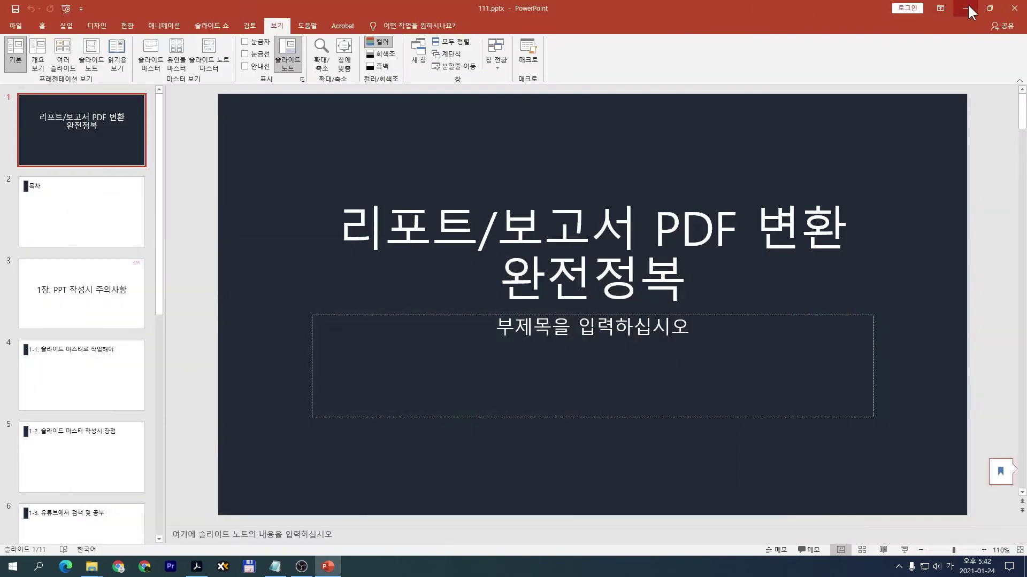
left_click(967, 10)
double_click(18, 188)
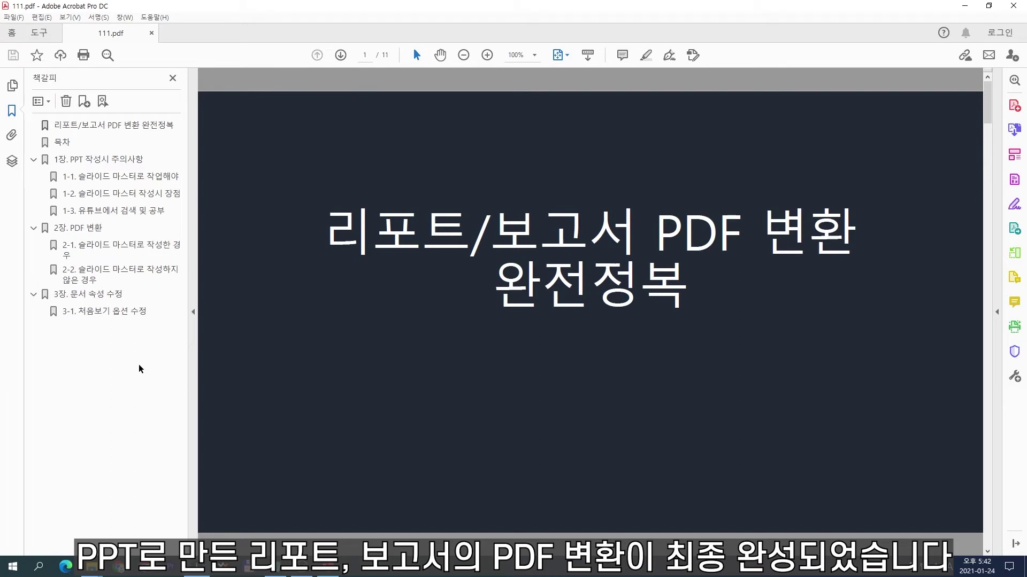
- Check the reopened PDF's nested bookmarks by visiting the title, 1장, 2-1, 2-2 and 3장 pages
left_click(87, 127)
left_click(95, 161)
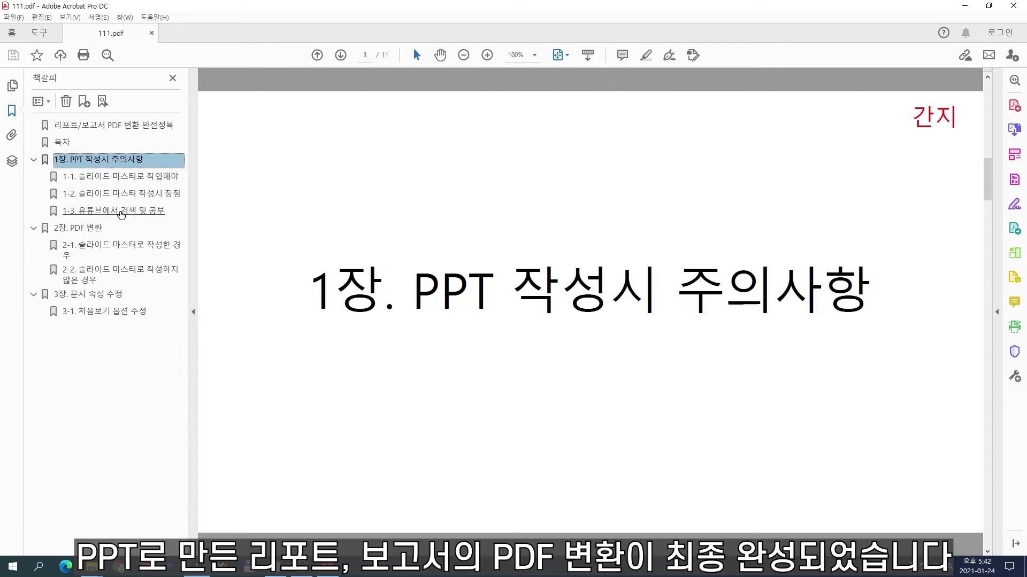
left_click(124, 249)
left_click(123, 280)
left_click(101, 299)
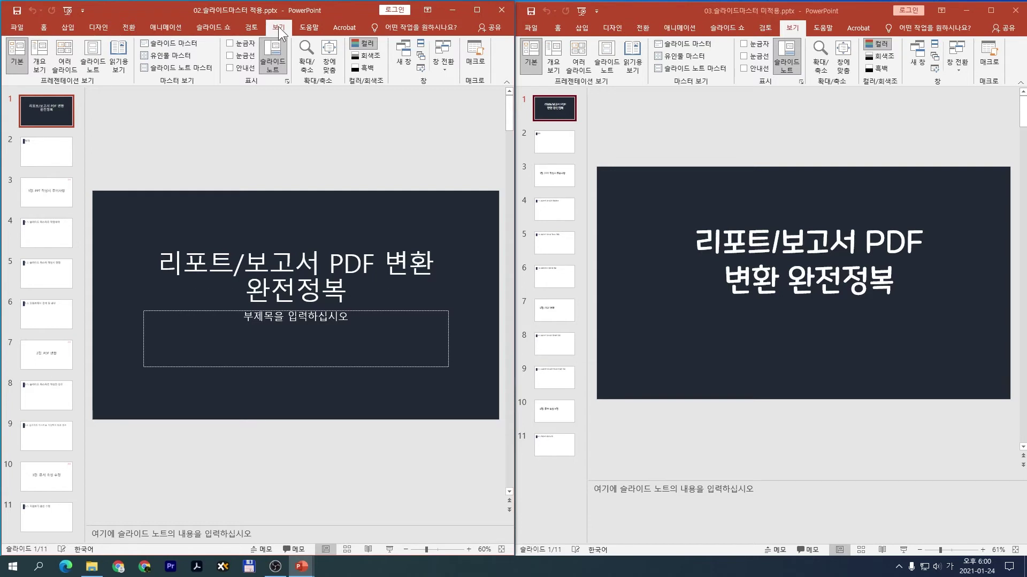
- Show 02.슬라이드마스터 적용.pptx and 03.슬라이드마스터 미적용.pptx in 개요 보기 to compare their slide titles
left_click(39, 56)
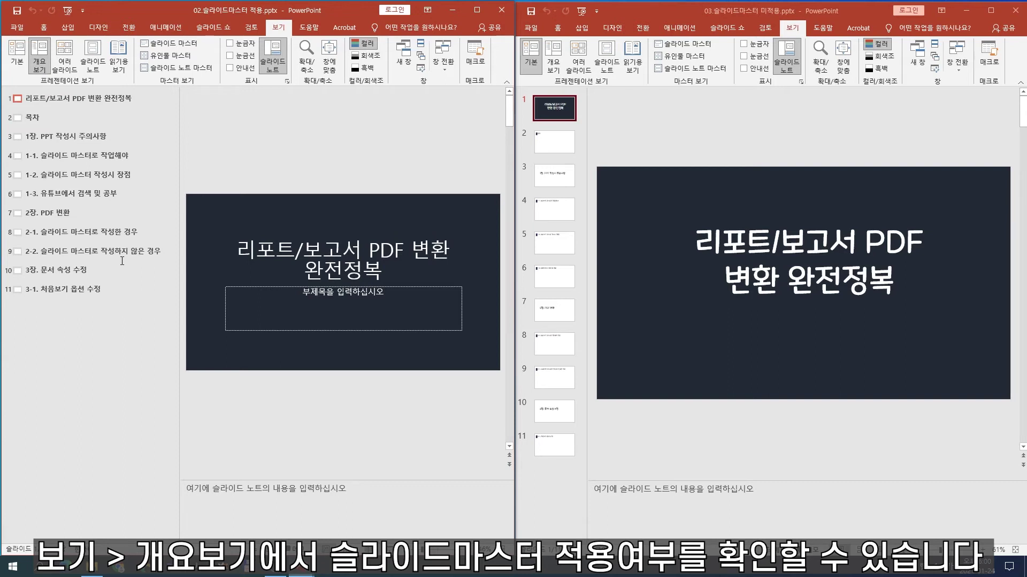
left_click(791, 27)
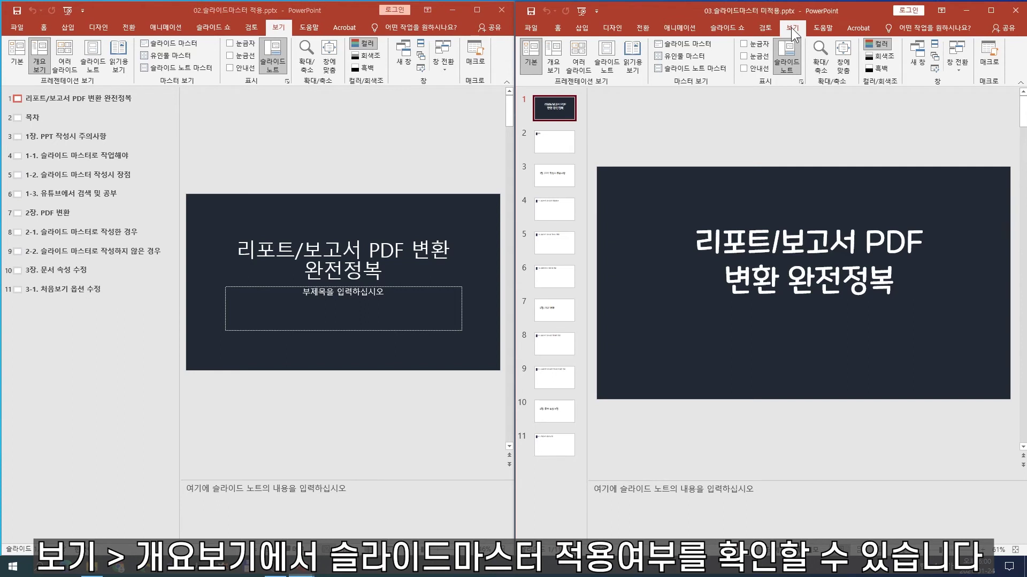
left_click(555, 63)
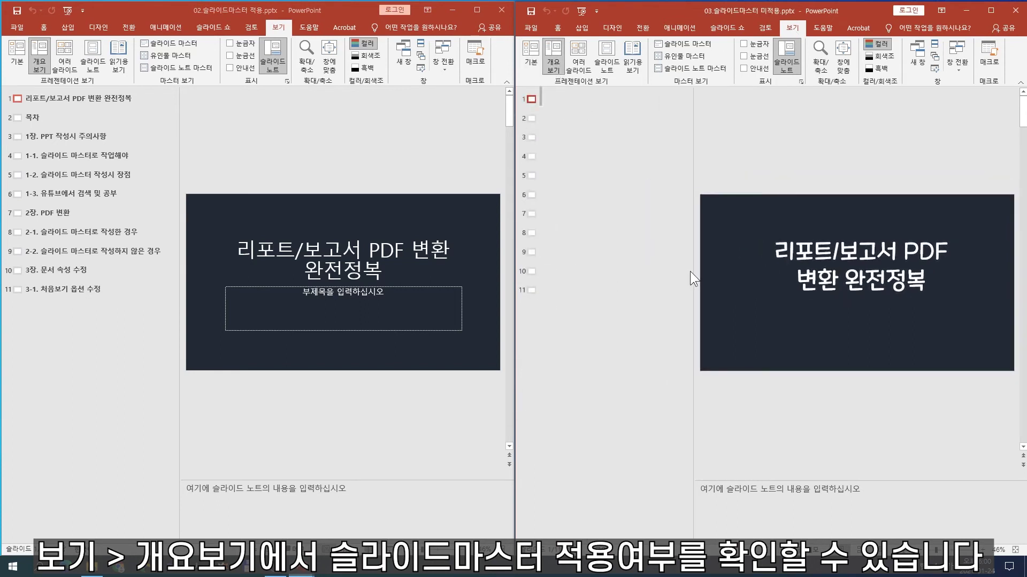
- Examine the slides of 03.슬라이드마스터 미적용.pptx in outline view, including the heading text and marker block on slide 4
scroll(788, 357, "down", 10)
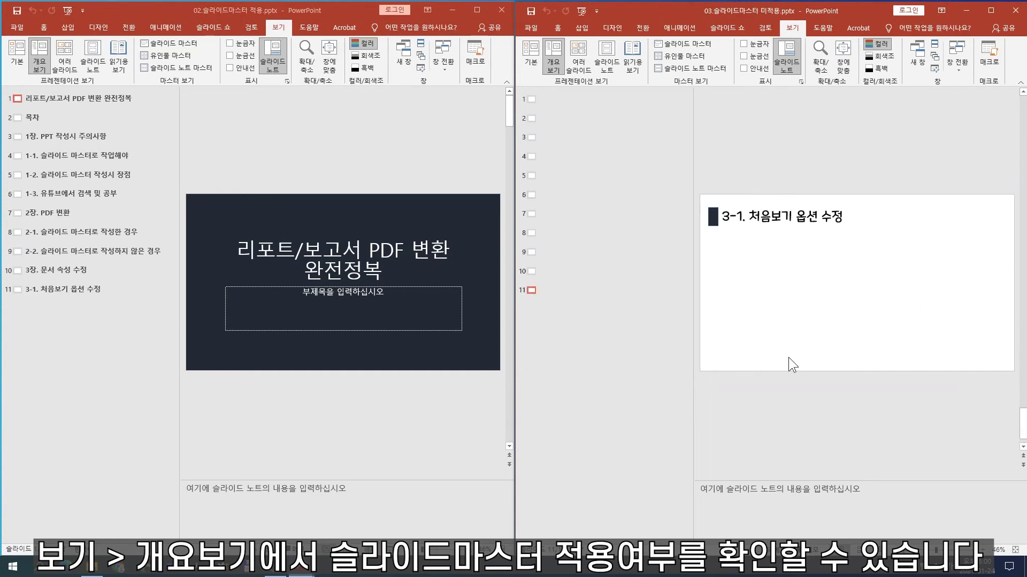
scroll(788, 357, "up", 8)
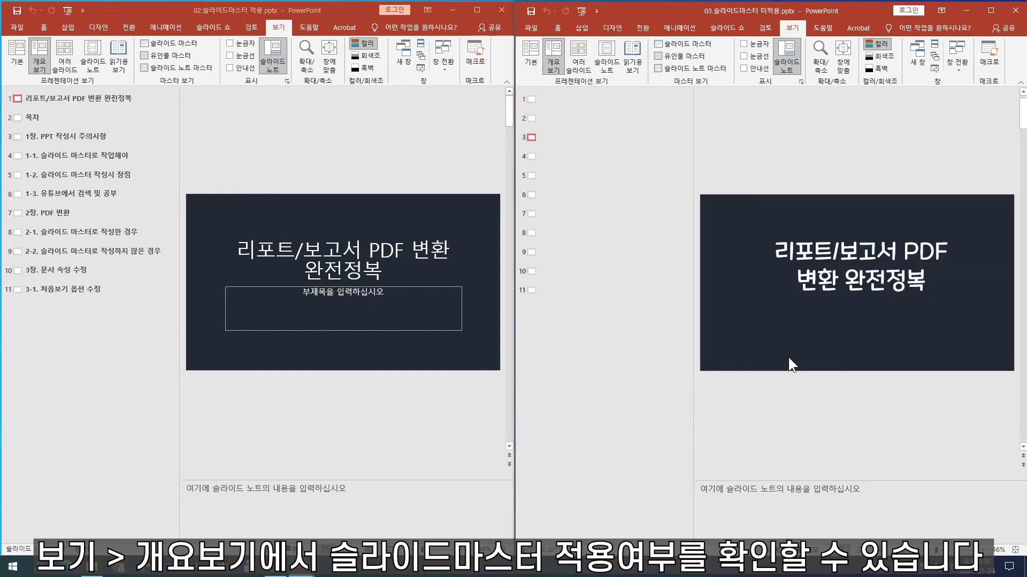
scroll(788, 357, "down", 2)
scroll(788, 357, "down", 1)
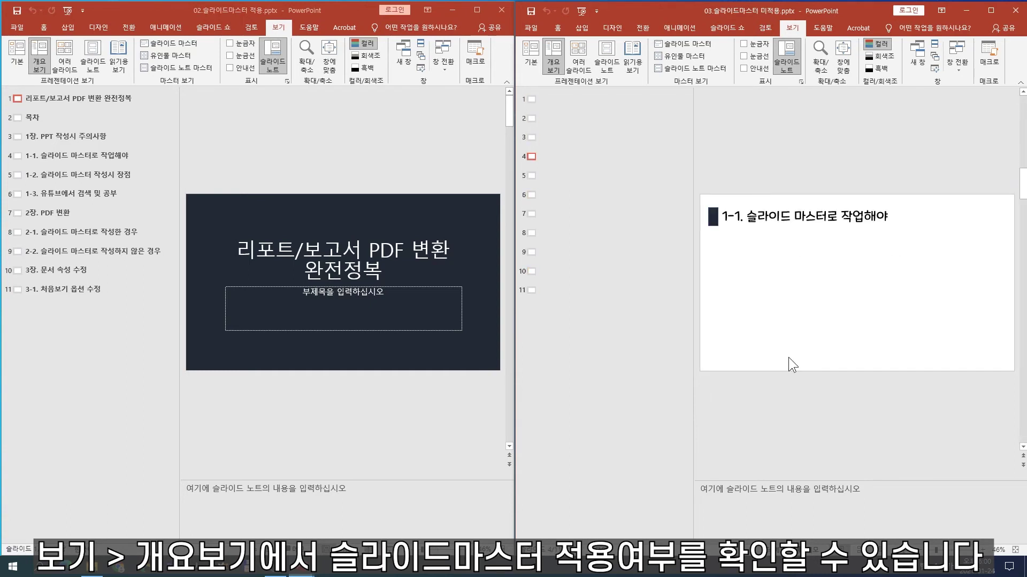
left_click(744, 216)
left_click(713, 220)
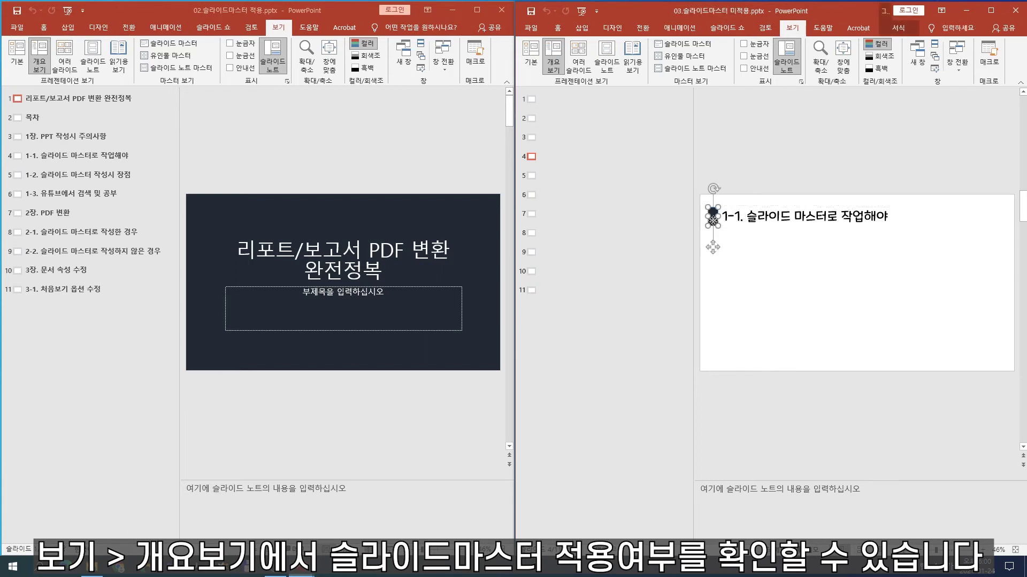
left_click(749, 258)
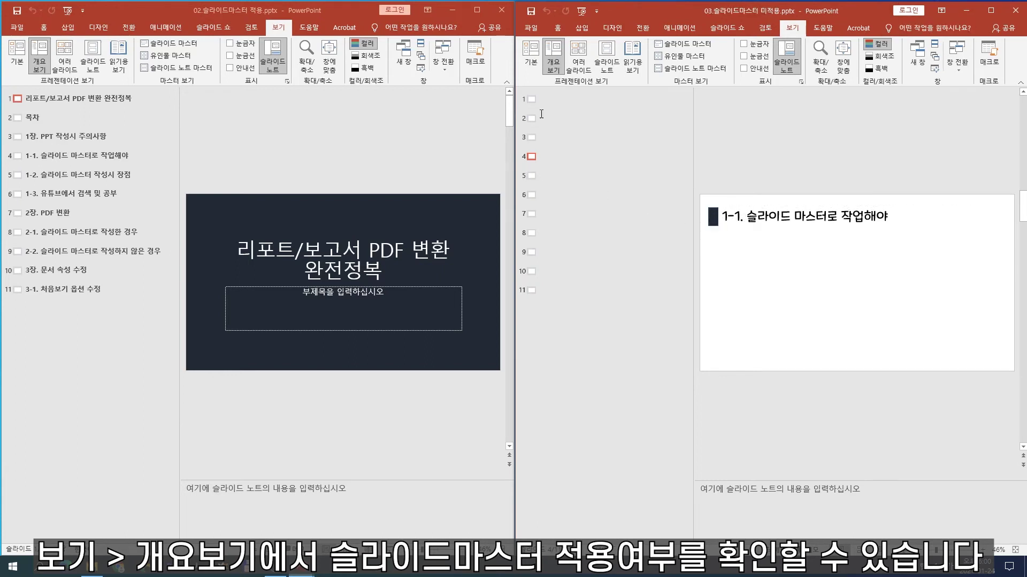
- Return 03.슬라이드마스터 미적용.pptx to 기본 view and duplicate the "1-1. 슬라이드 마스터로 작업해야" slide twice
left_click(531, 53)
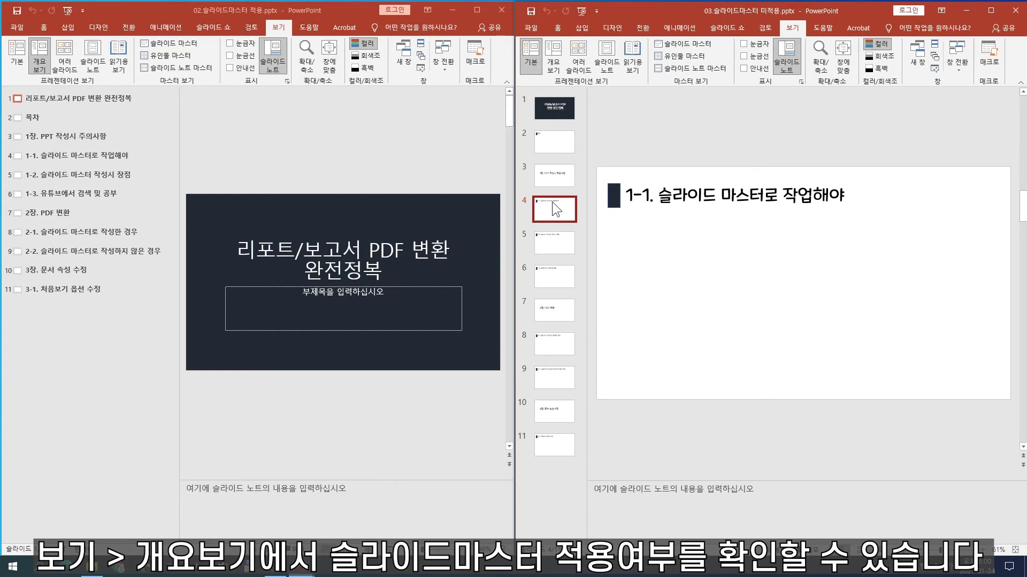
right_click(552, 201)
left_click(582, 272)
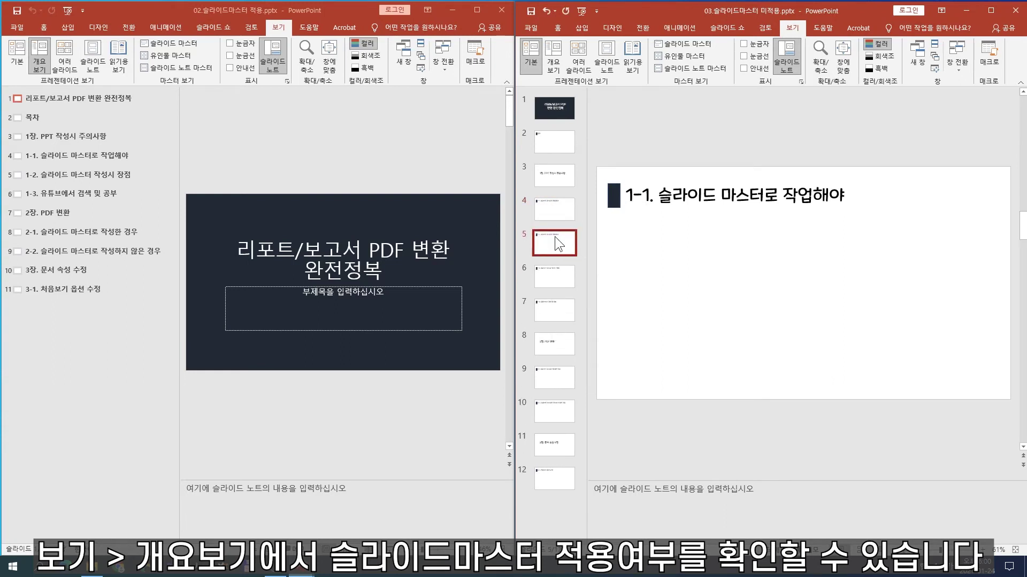
right_click(550, 239)
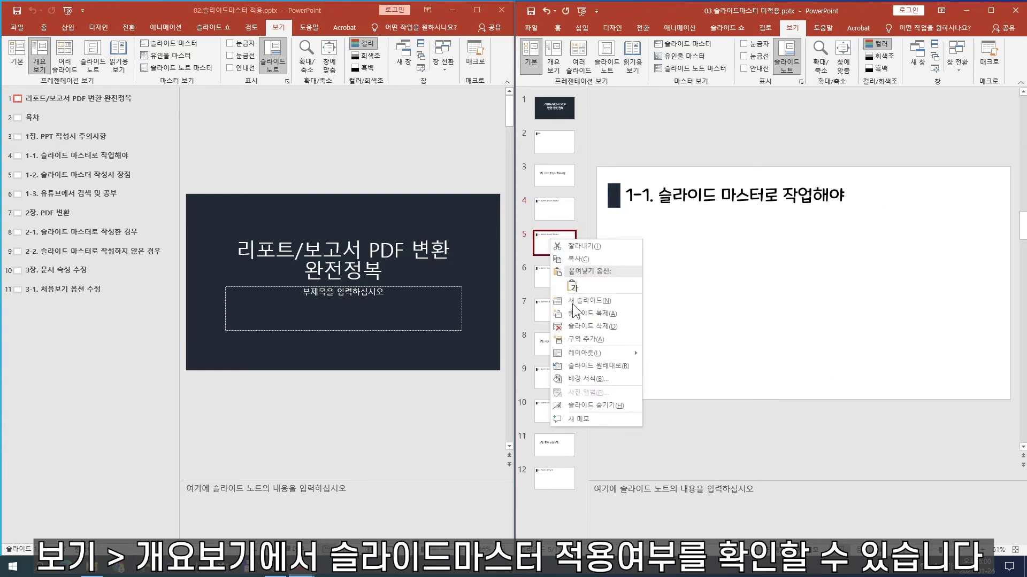
left_click(586, 315)
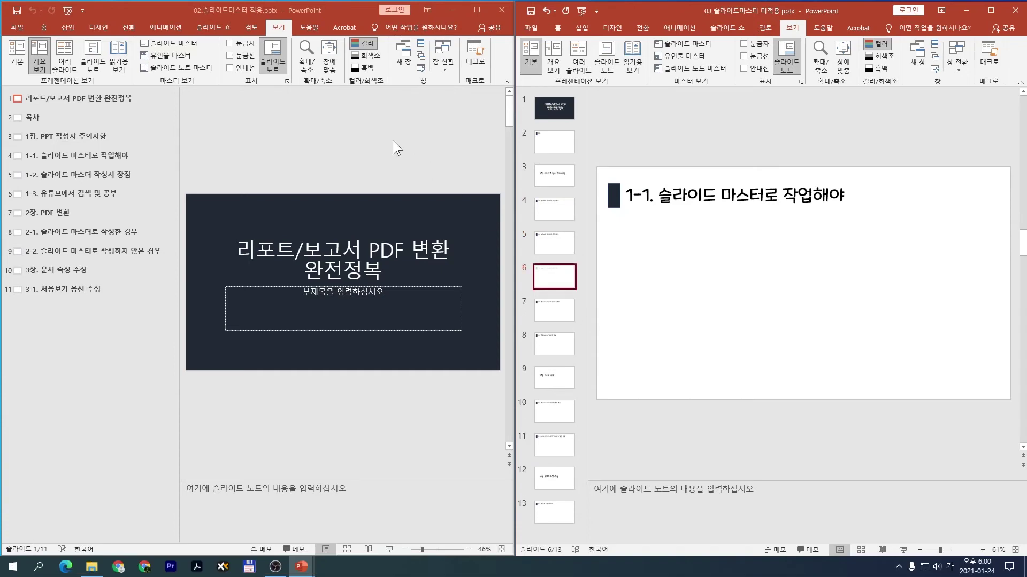
- Close 02.슬라이드마스터 적용.pptx and maximize 03.슬라이드마스터 미적용.pptx to view its first three slides
left_click(498, 9)
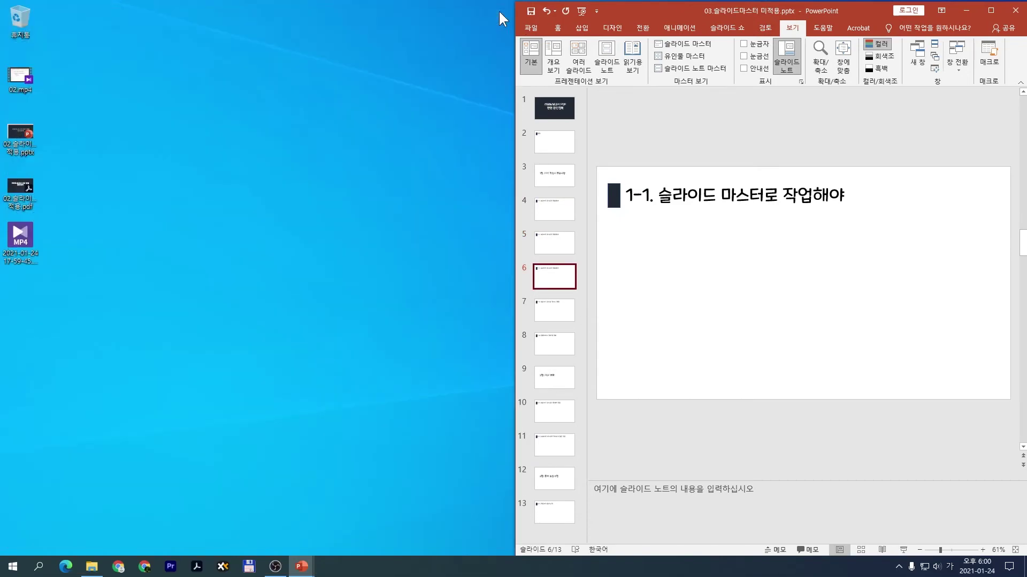
left_click(990, 10)
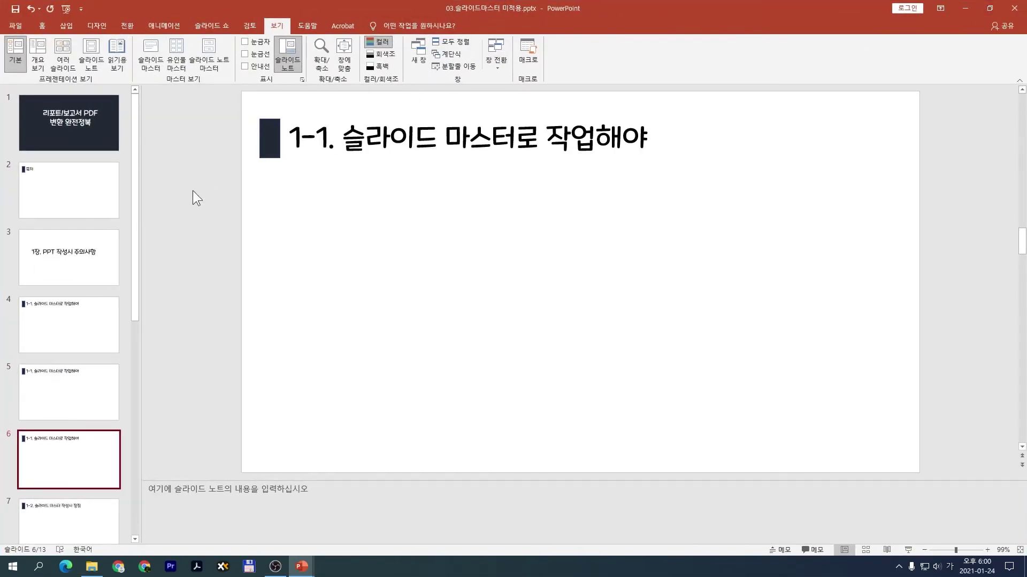
left_click(79, 119)
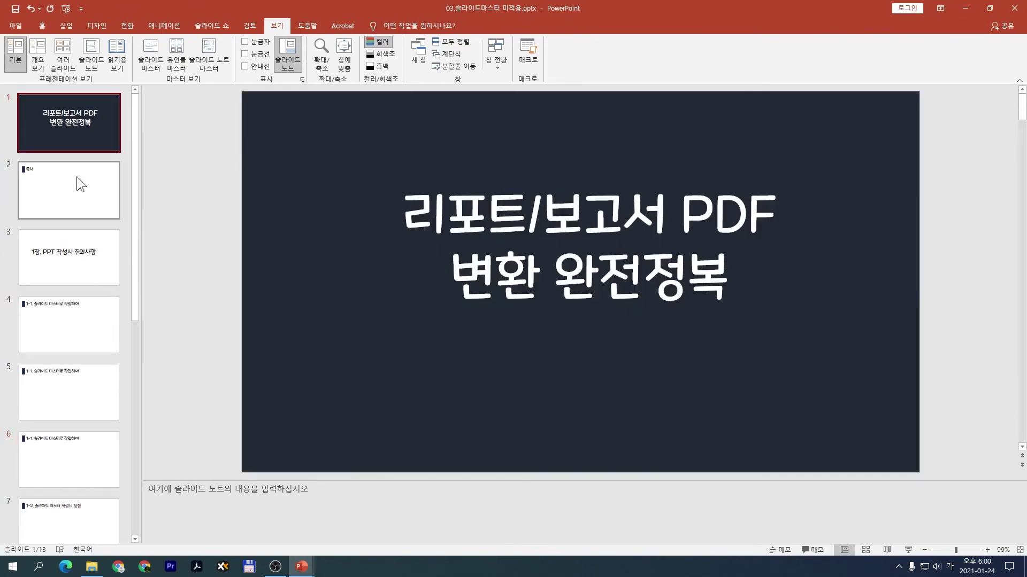
left_click(73, 199)
left_click(78, 258)
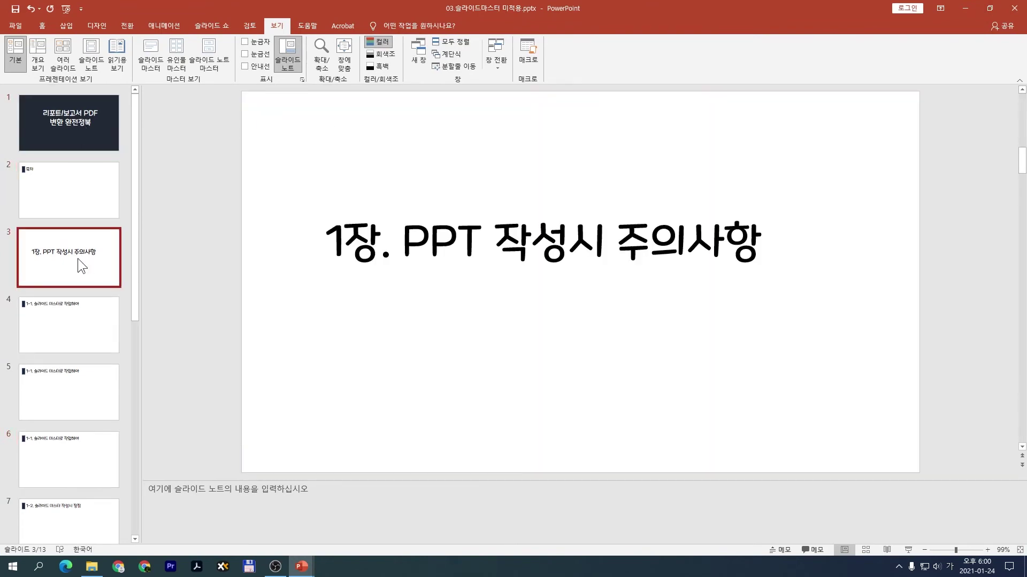
left_click(70, 142)
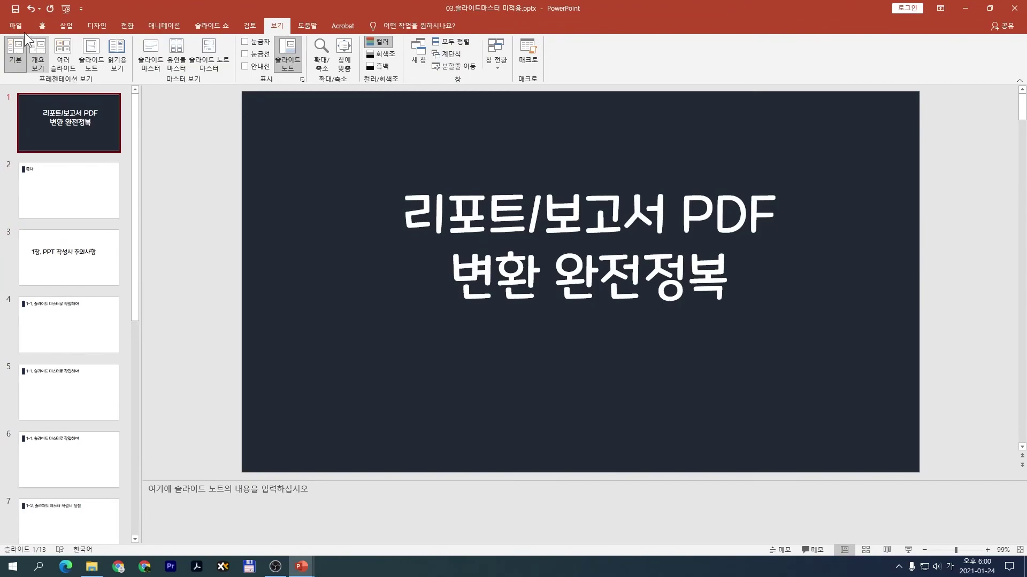
- Save the presentation and convert it to the Adobe PDF 03.슬라이드마스터 미적용.pdf, with 책갈피 만들기 enabled and all slides included
left_click(18, 26)
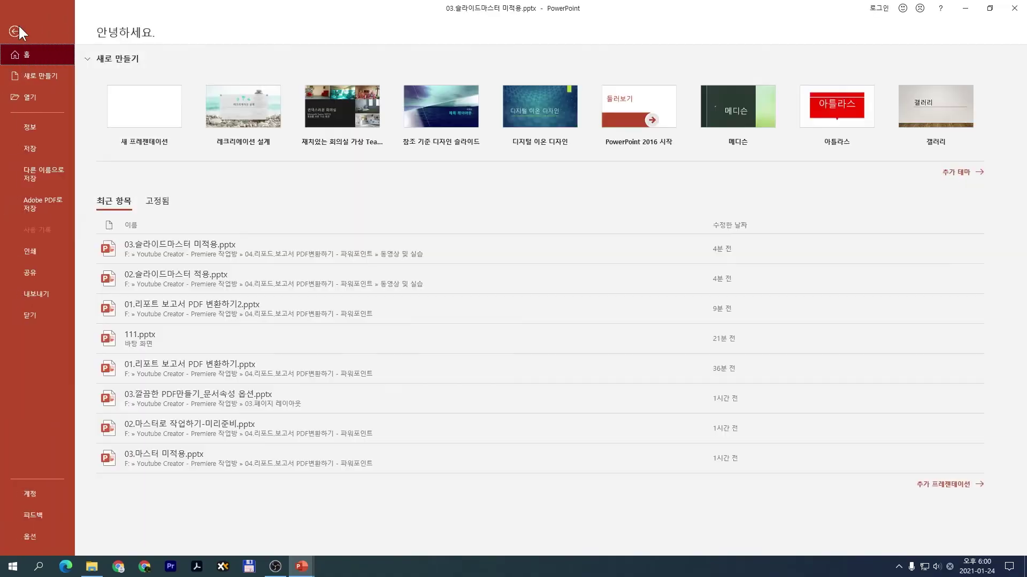
left_click(50, 210)
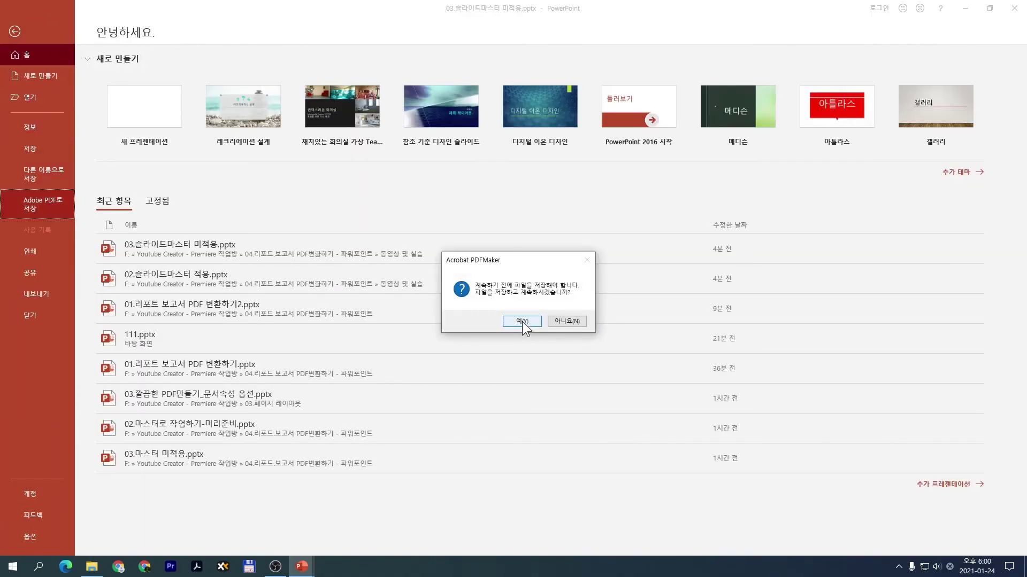
left_click(522, 321)
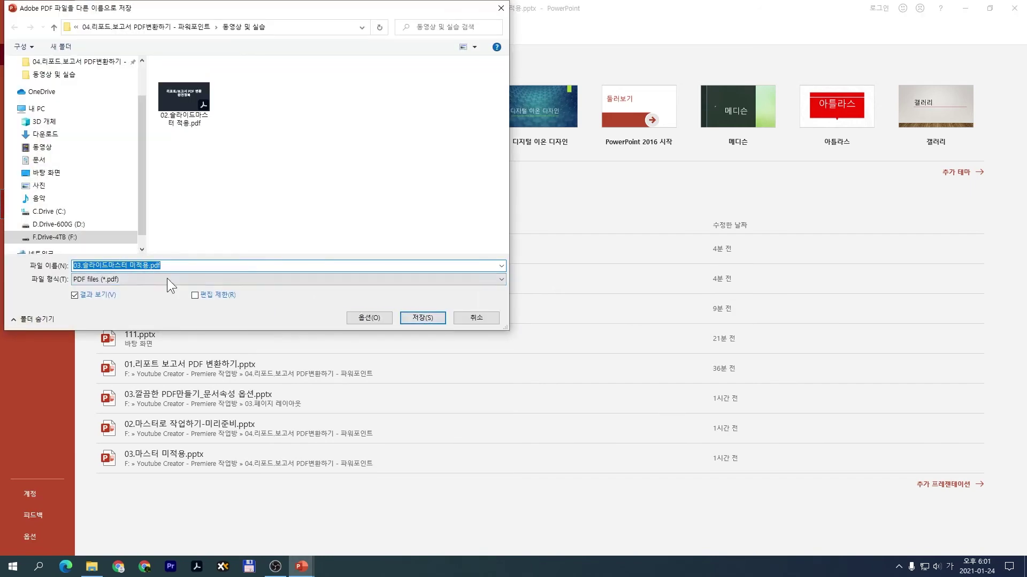
left_click(371, 319)
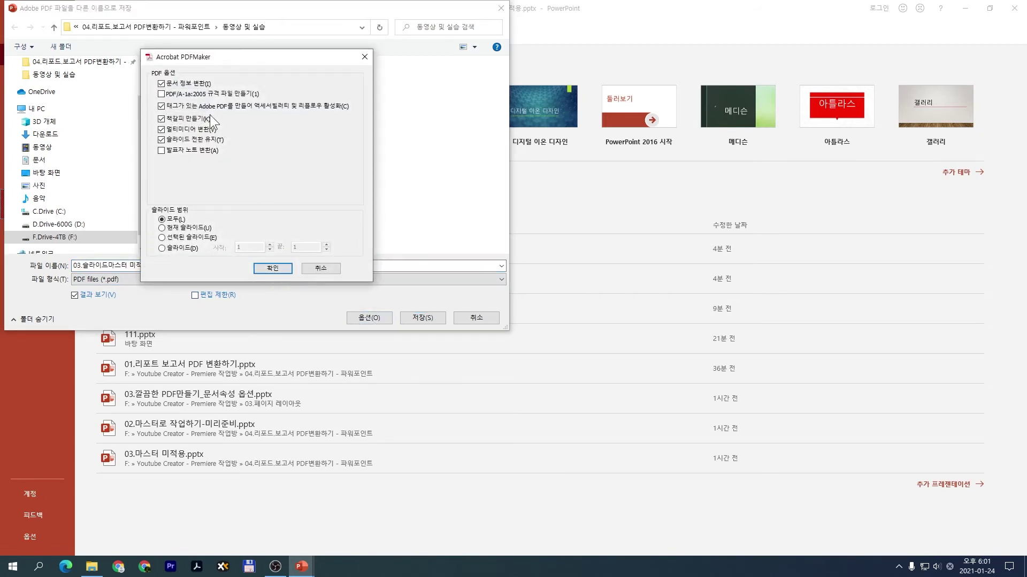
left_click(272, 268)
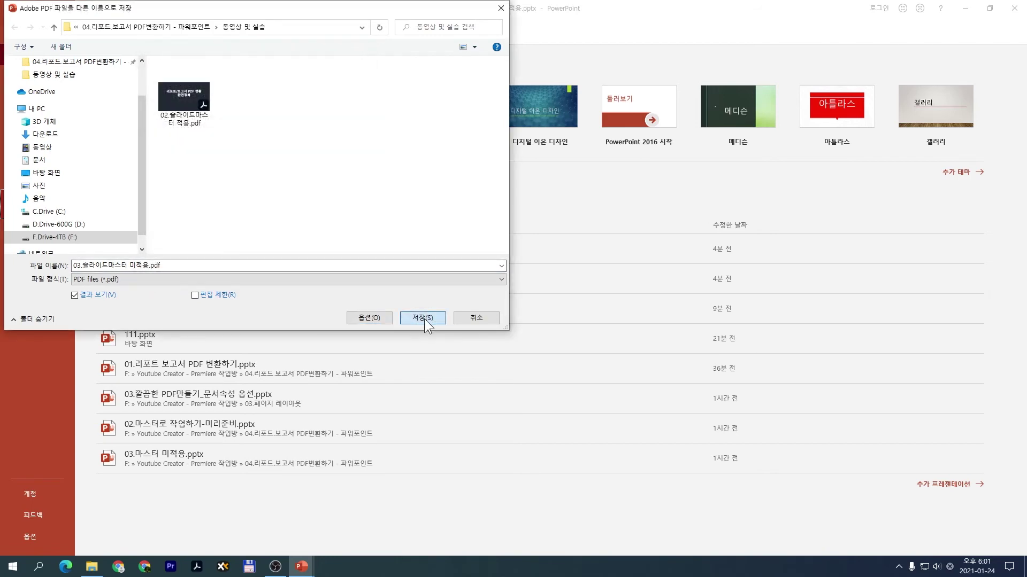
left_click(421, 318)
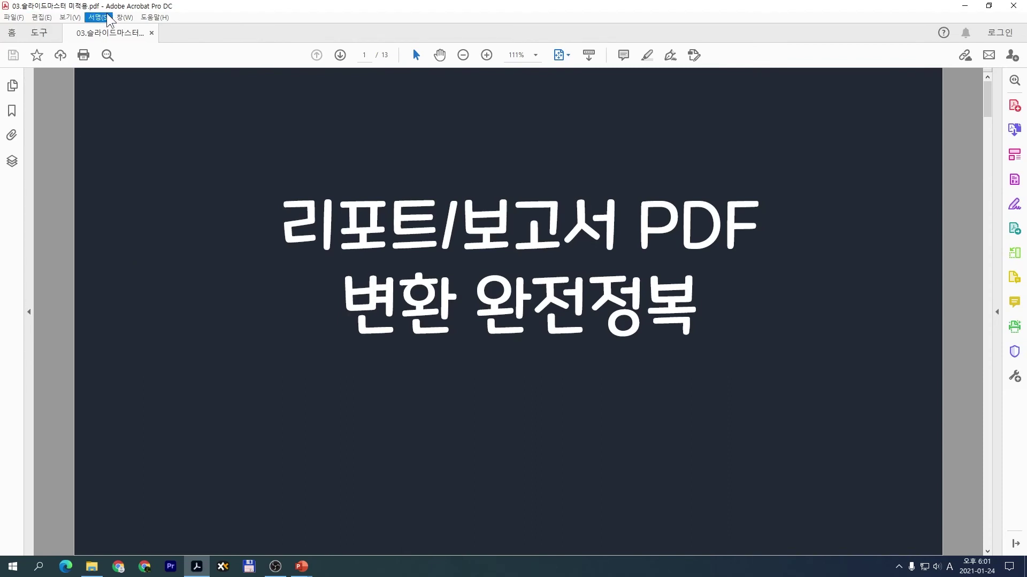
- Show the PDF's bookmarks and delete all of them, from 슬라이드 번호 1 to 슬라이드 번호 13
left_click(12, 112)
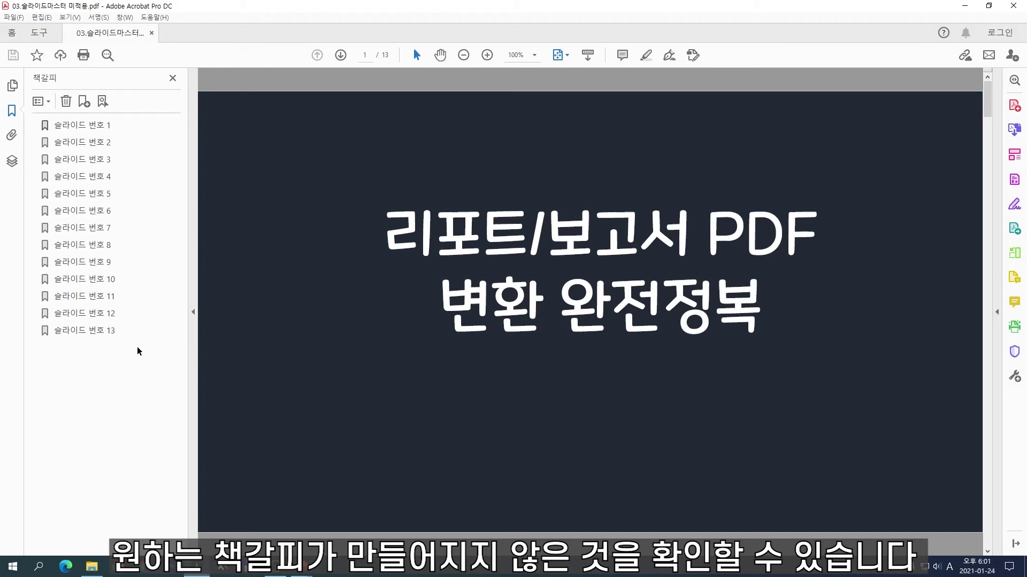
left_click(85, 125)
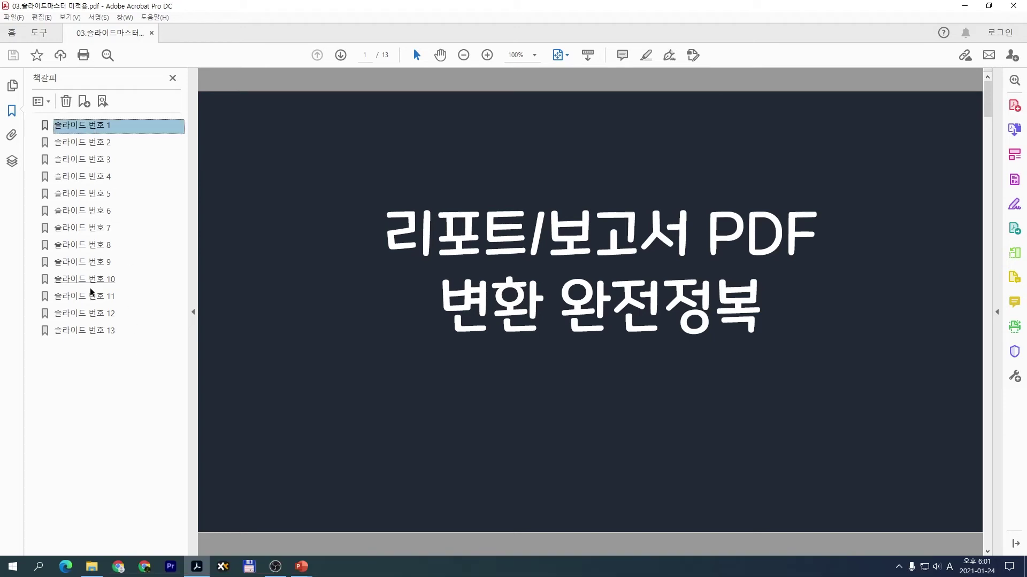
left_click(95, 330, "shift")
left_click(84, 126)
left_click(92, 332, "shift")
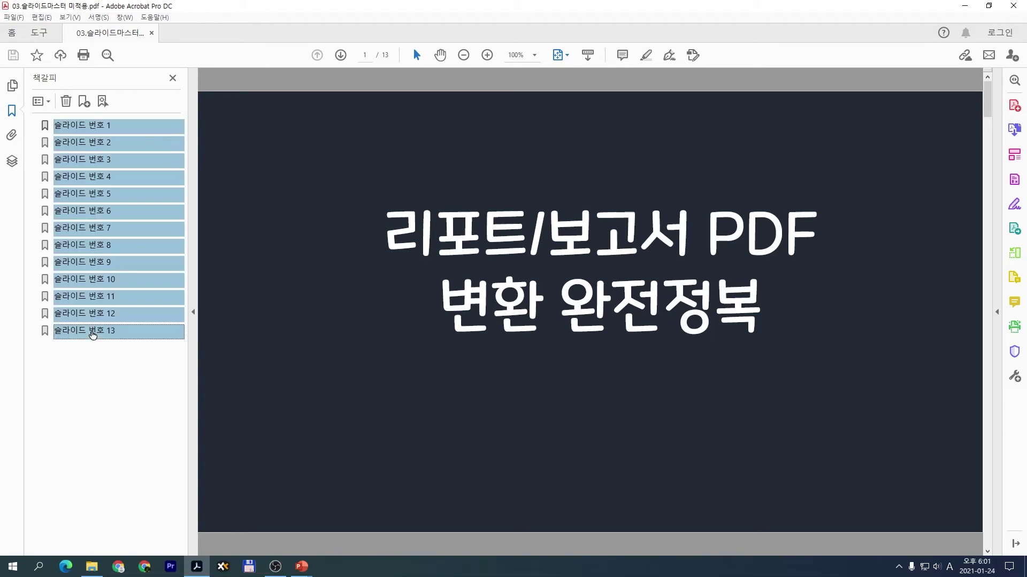
left_click(66, 101)
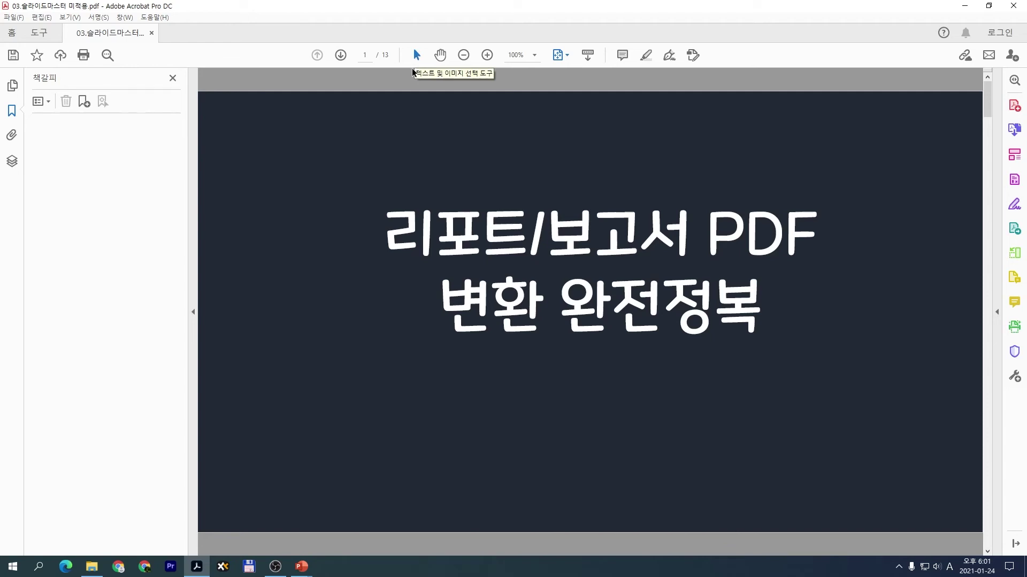
- Add a bookmark on page 1 from the title text "리포트/보고서 PDF 변환 완전정복"
left_click_drag(386, 237, 741, 314)
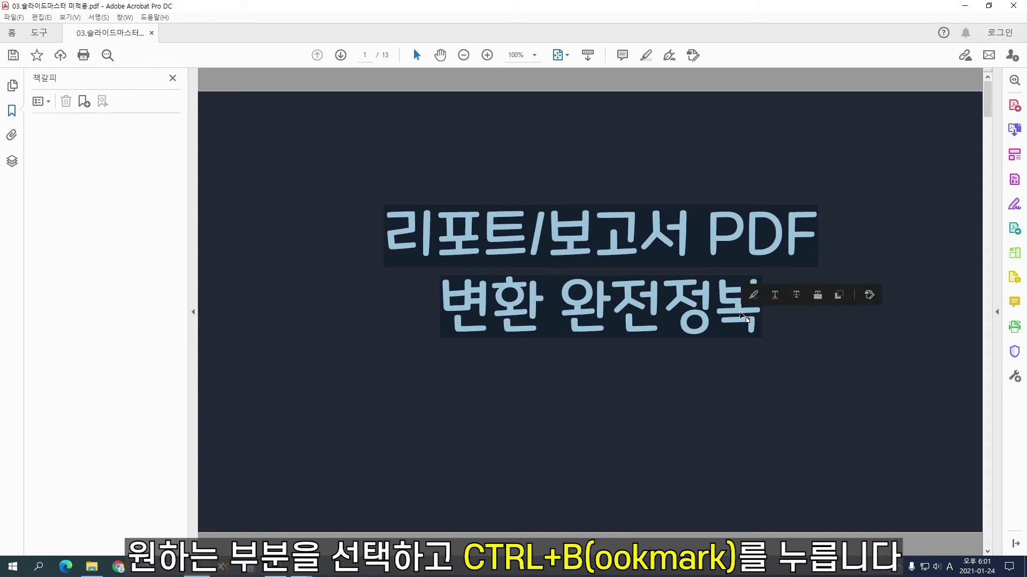
left_click(82, 101)
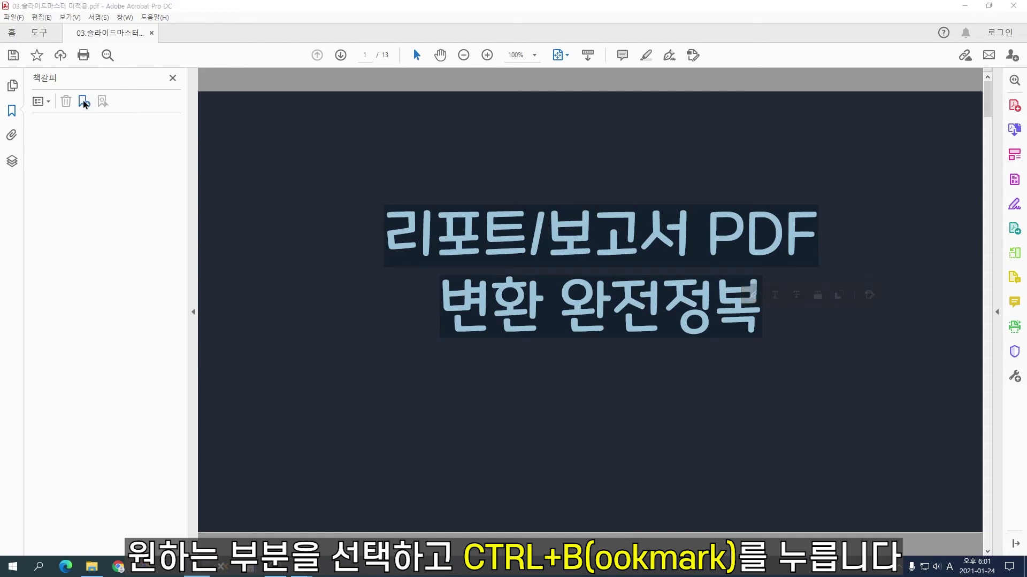
key("Return")
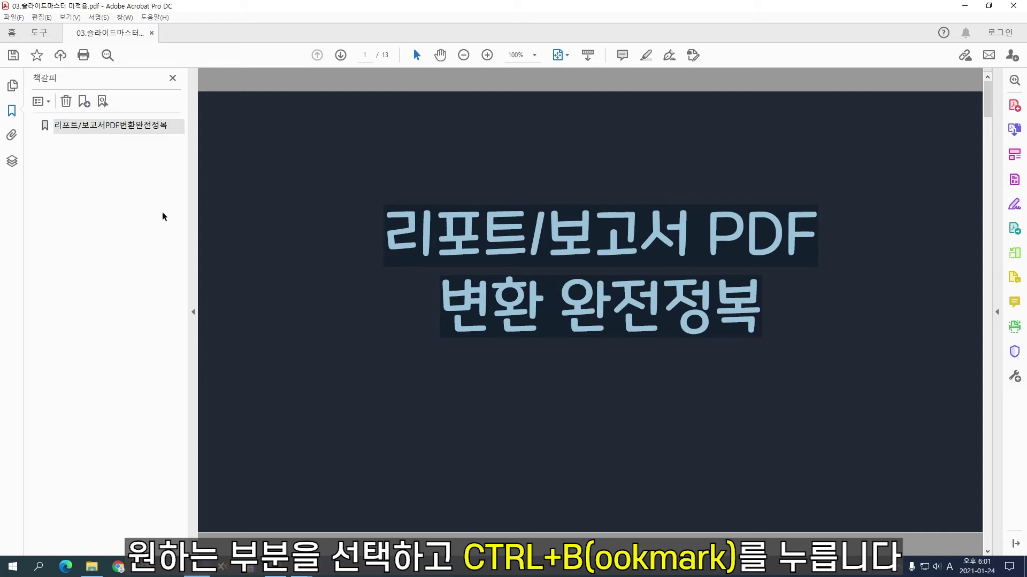
- Add bookmarks from the headings "목차" on page 2 and "1장. PPT 작성시 주의사항" on page 3
left_click(341, 55)
left_click_drag(257, 143, 300, 148)
key("ctrl+b")
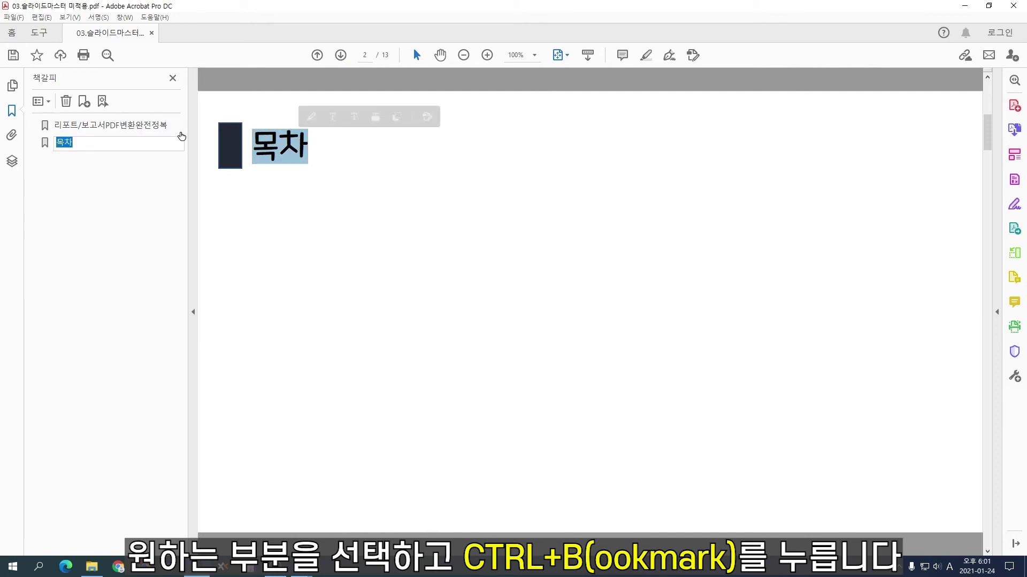
left_click(339, 57)
left_click_drag(296, 266, 730, 266)
key("ctrl+b")
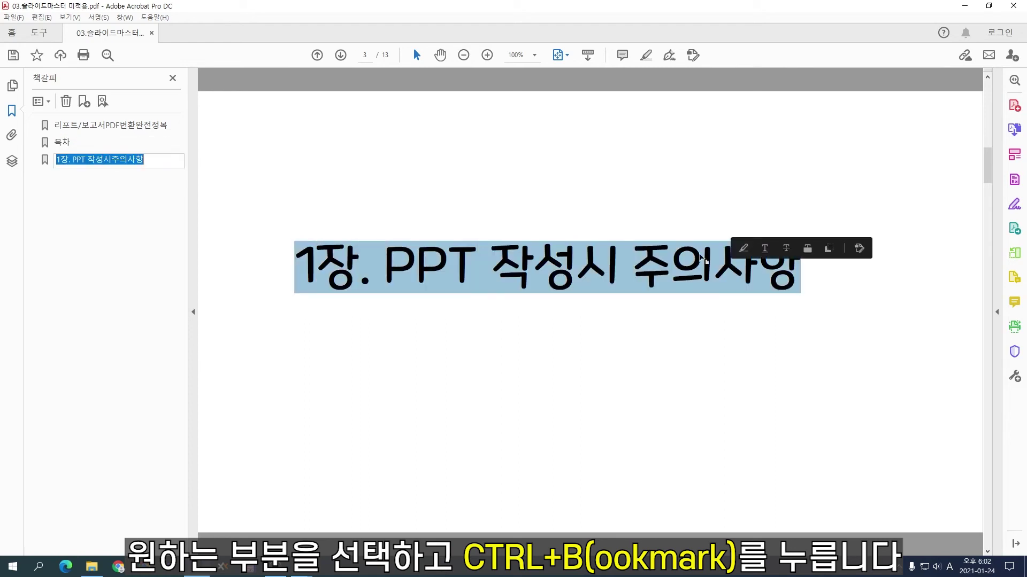
- Add bookmarks from the "1-1. 슬라이드 마스터로 작업해야" headings on pages 4 and 5
left_click(340, 55)
left_click_drag(253, 145, 654, 141)
key("ctrl+b")
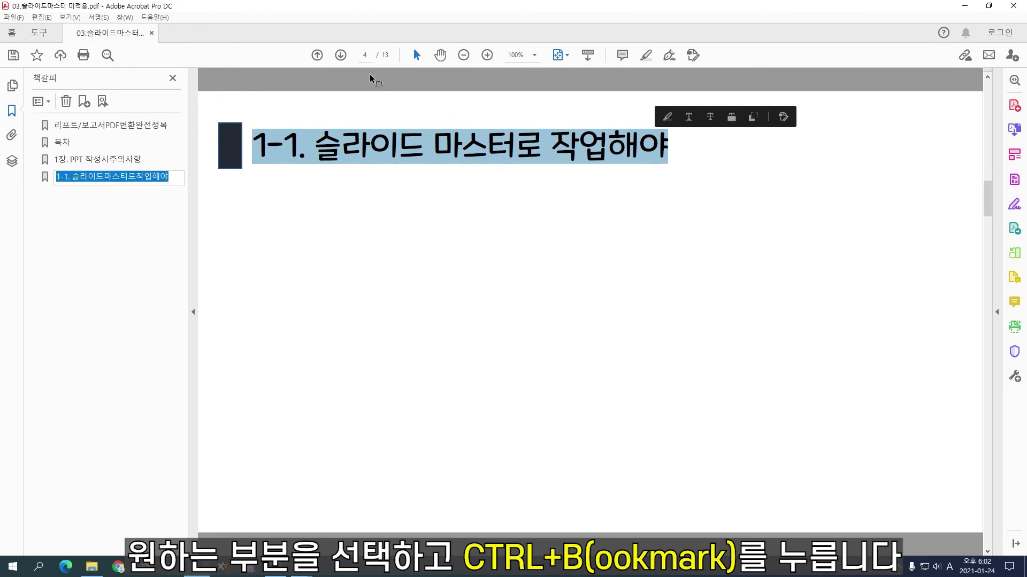
left_click(341, 55)
left_click_drag(254, 146, 634, 151)
key("ctrl+b")
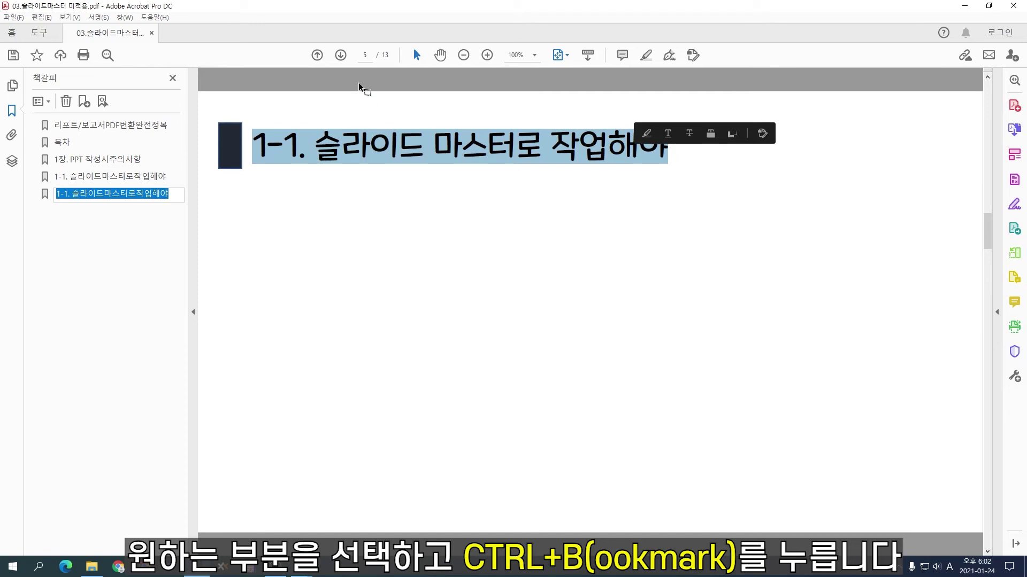
left_click(341, 55)
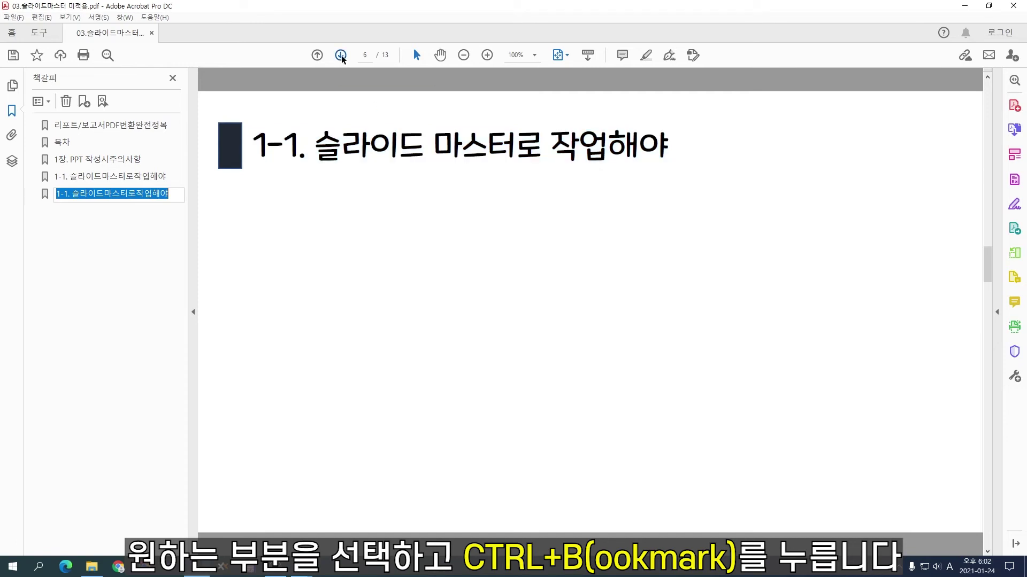
- Check the two "1-1. 슬라이드마스터로작업해야" bookmarks and delete the duplicate that points to page 5
left_click(110, 177)
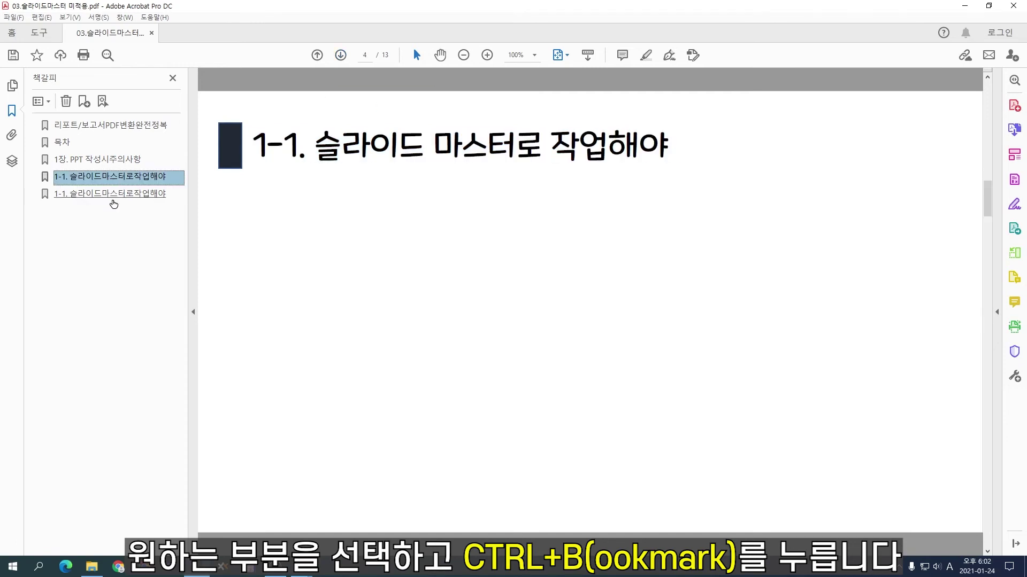
left_click(113, 198)
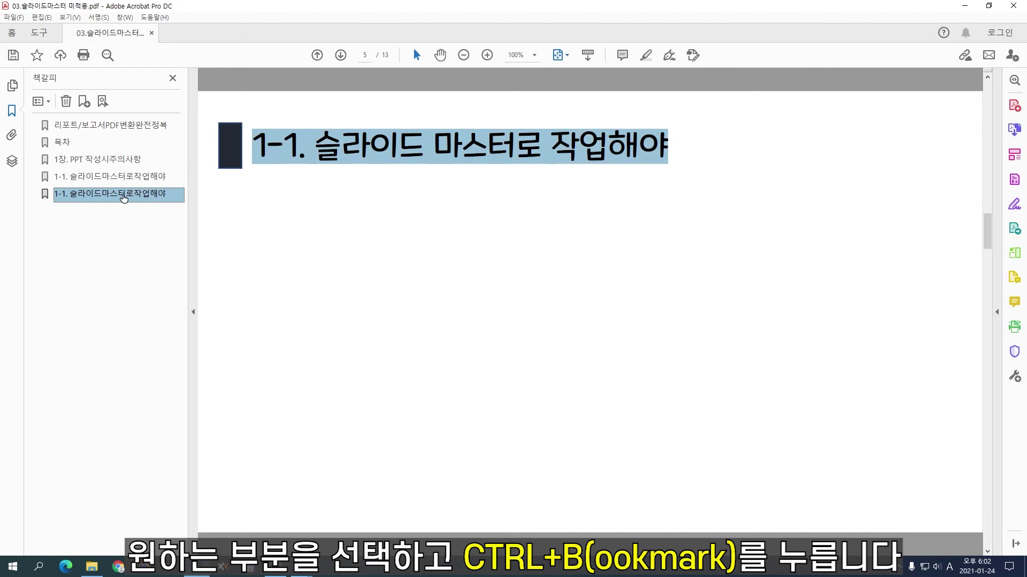
right_click(123, 199)
left_click(154, 273)
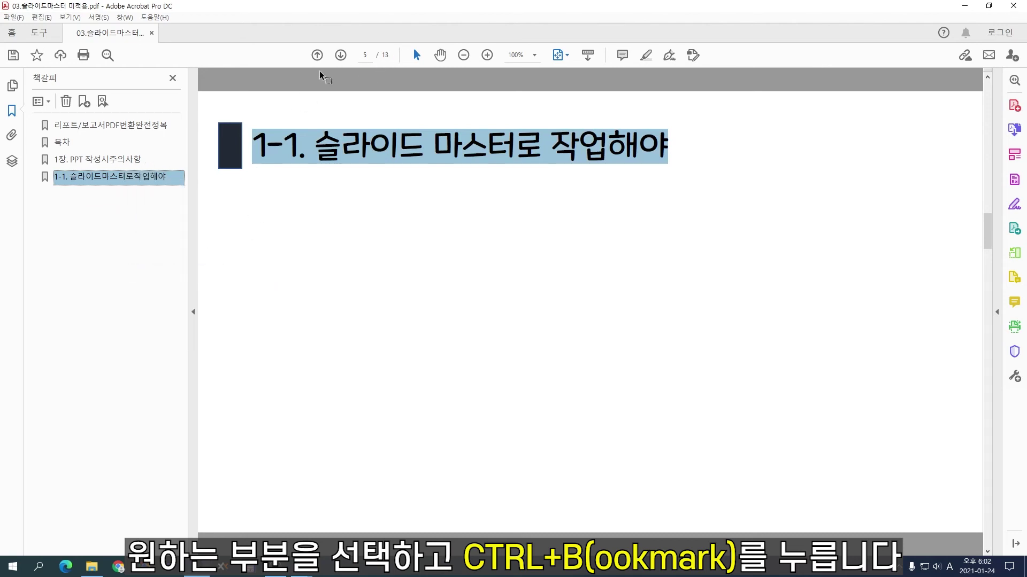
- Delete pages 5 and 6, which repeat the "1-1. 슬라이드 마스터로 작업해야" heading, from the PDF
left_click(340, 56)
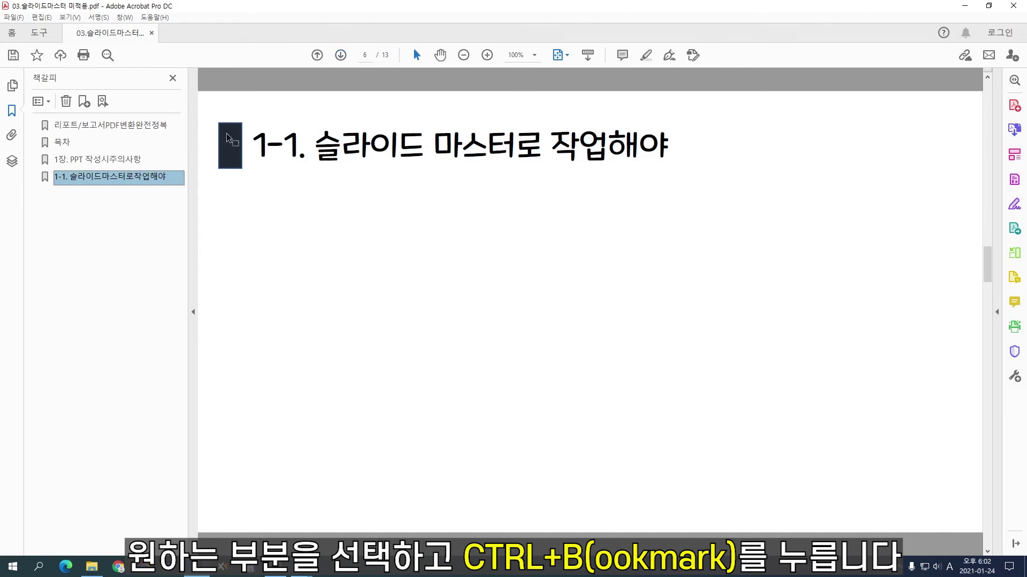
left_click(12, 86)
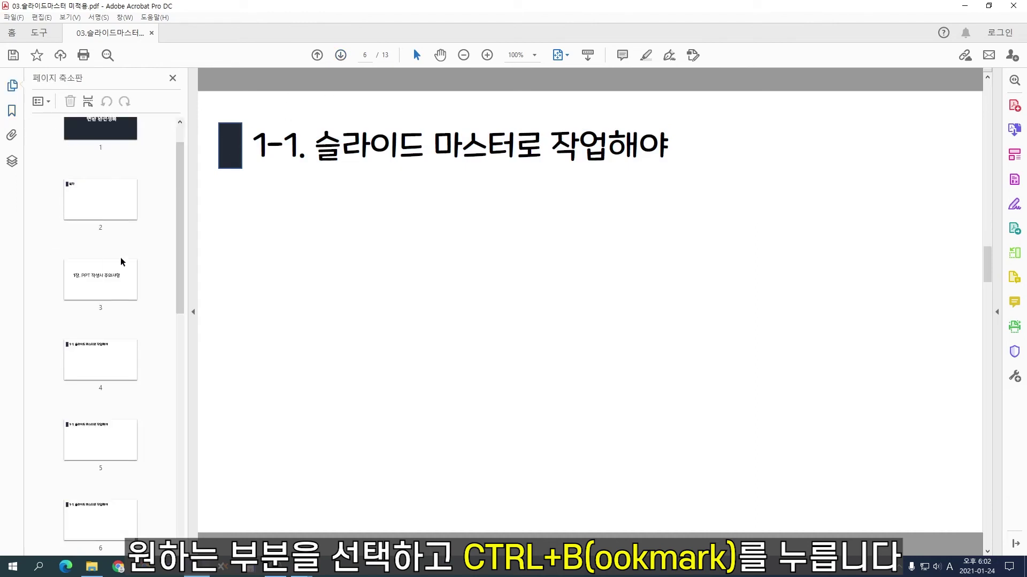
scroll(141, 312, "down", 3)
left_click(120, 332)
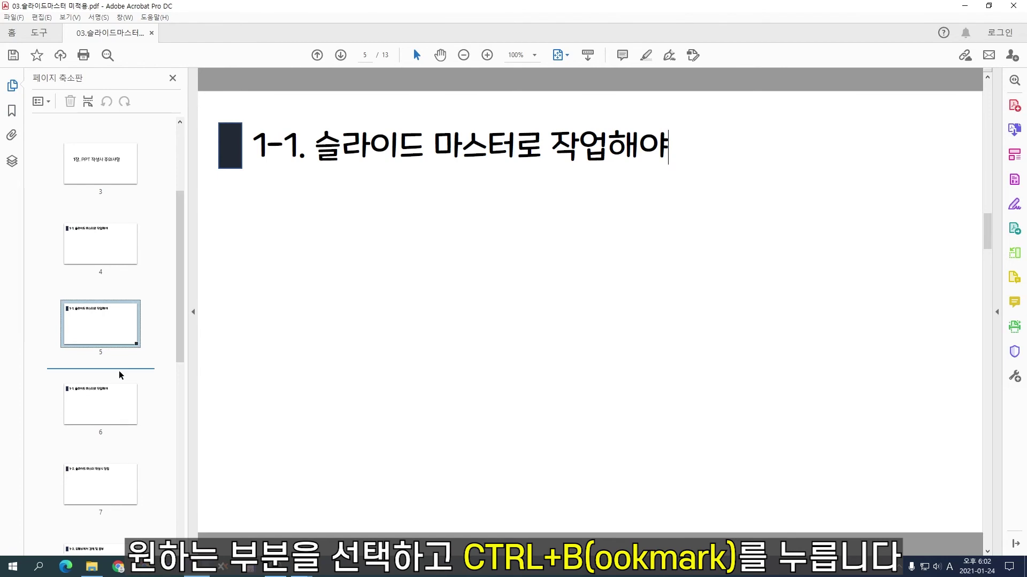
left_click(109, 400)
right_click(109, 400)
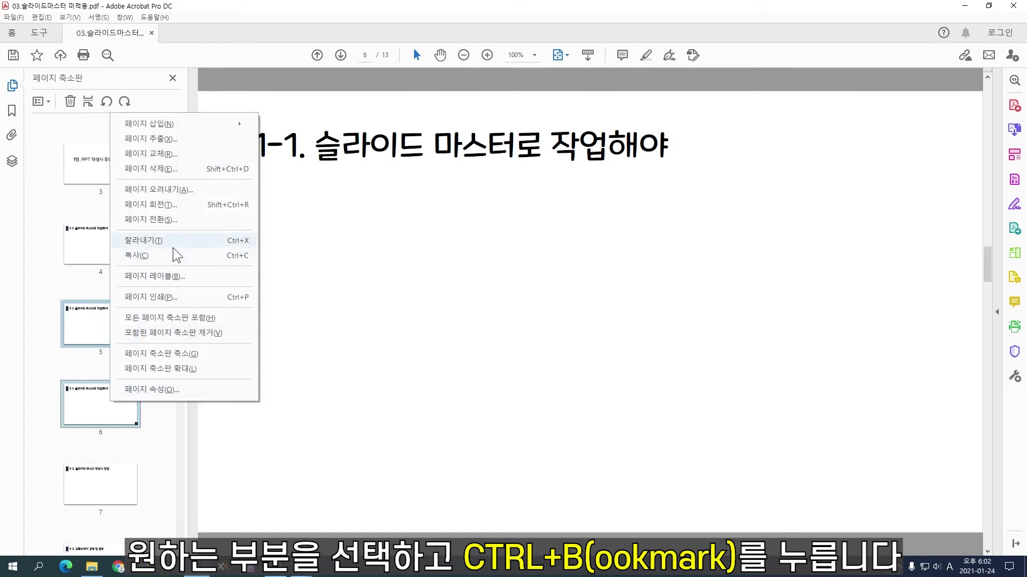
left_click(162, 169)
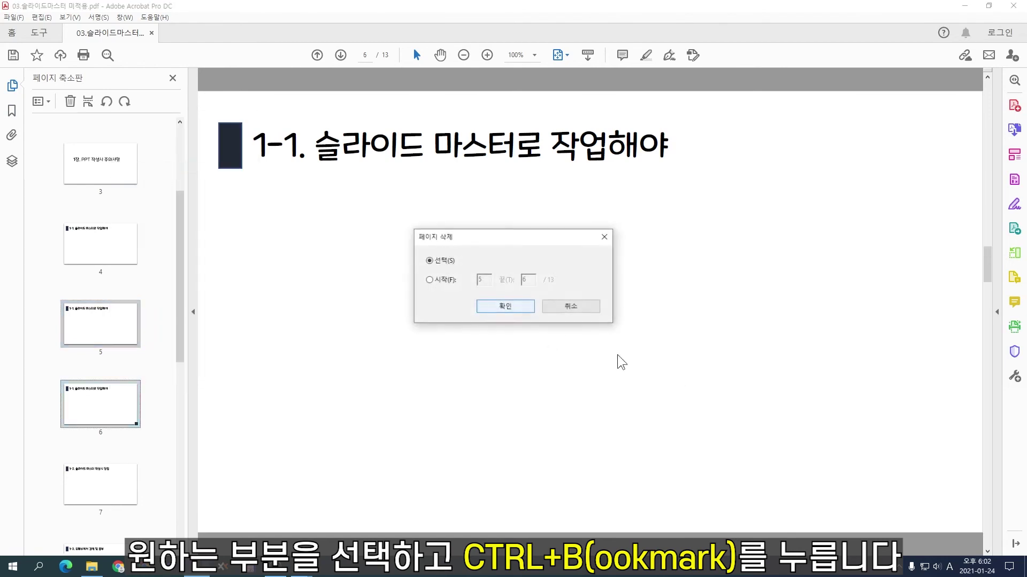
left_click(529, 314)
key("Return")
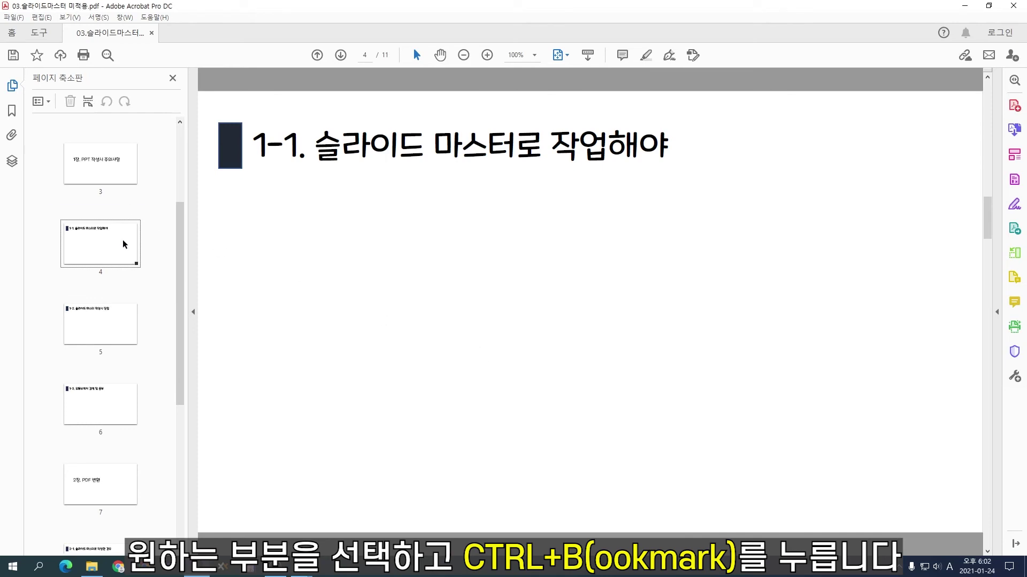
- Return to the bookmark list and check where the "1장. PPT 작성시주의사항" and "1-1" bookmarks lead
left_click(11, 111)
key("Up")
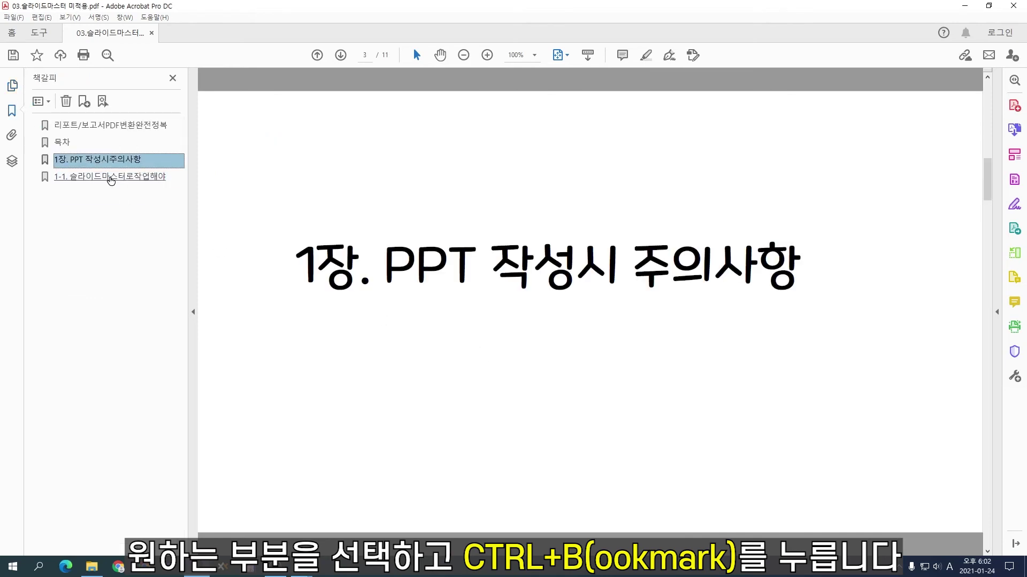
left_click(111, 178)
left_click(112, 161)
left_click(341, 55)
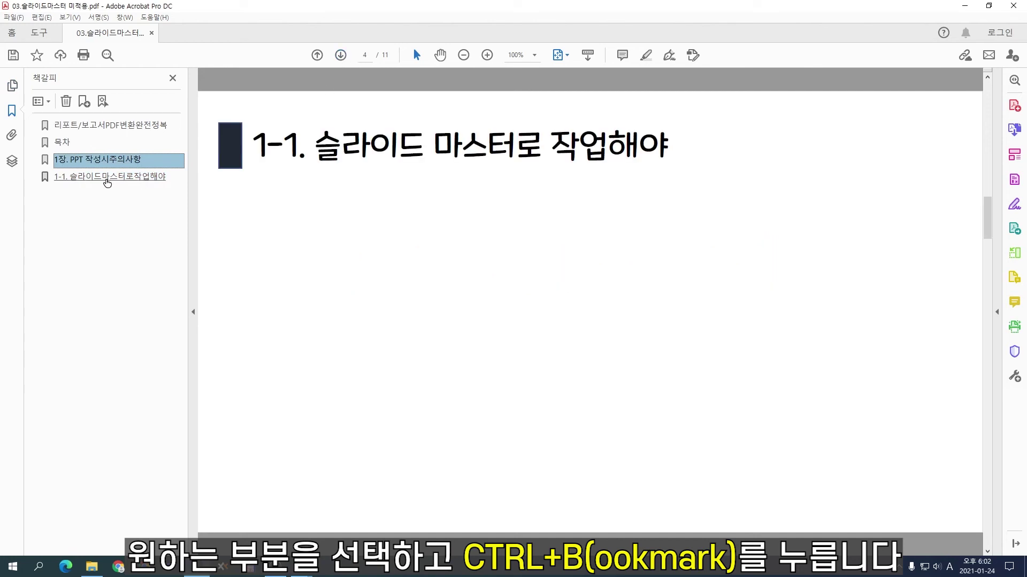
left_click_drag(255, 152, 668, 155)
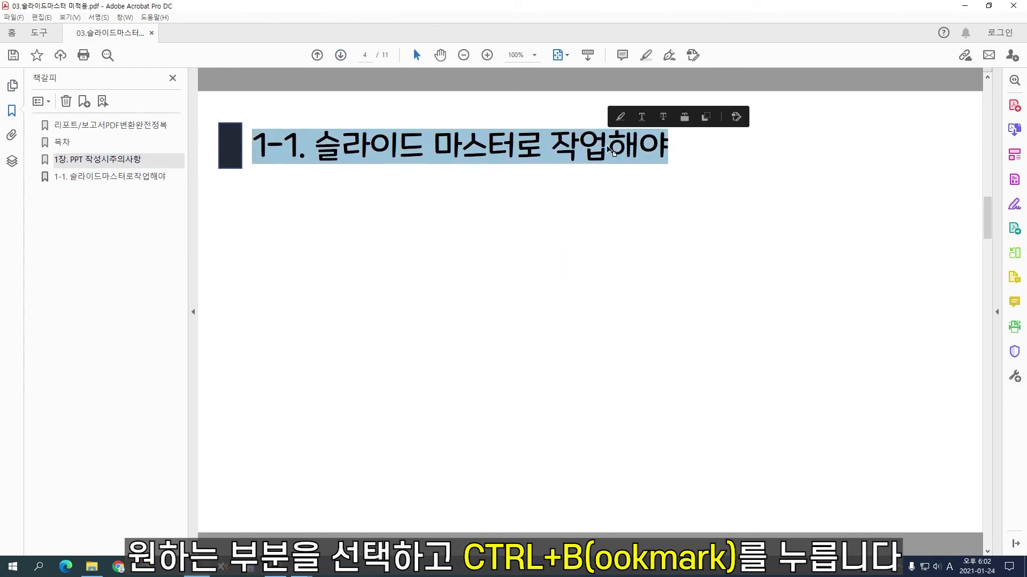
key("ctrl+b")
right_click(104, 195)
left_click(136, 273)
- Add bookmarks from the headings "1-2. 슬라이드 마스터 작성시 장점" on page 5 and "1-3. 유튜브에서 검색 및 공부" on page 6
left_click(341, 55)
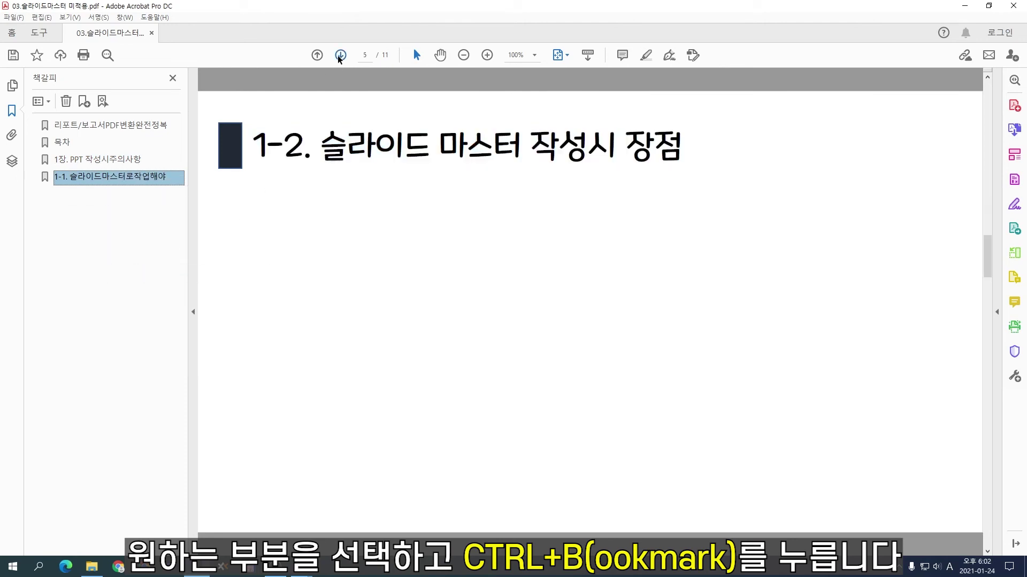
left_click_drag(260, 145, 682, 153)
key("ctrl+b")
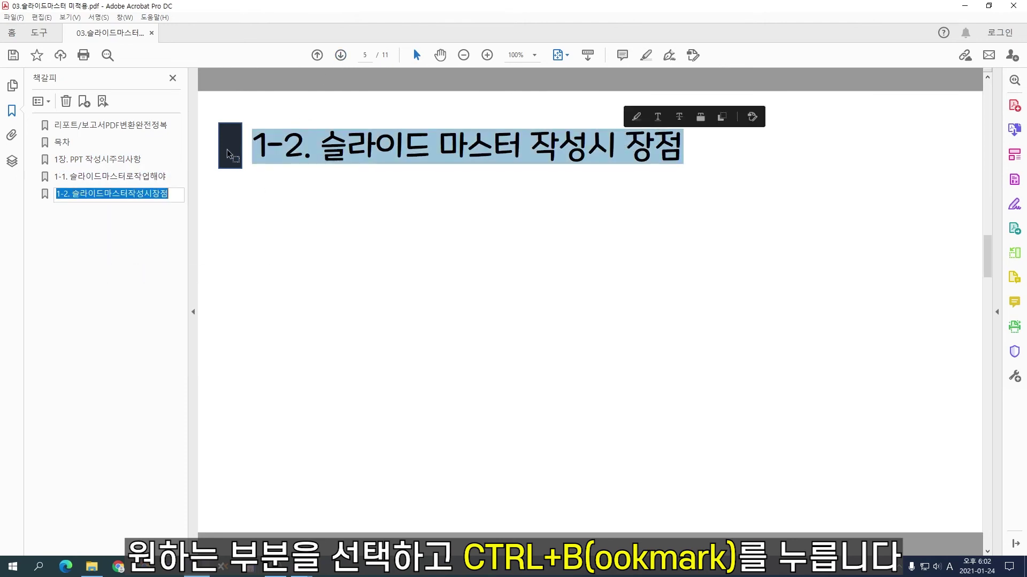
left_click(341, 55)
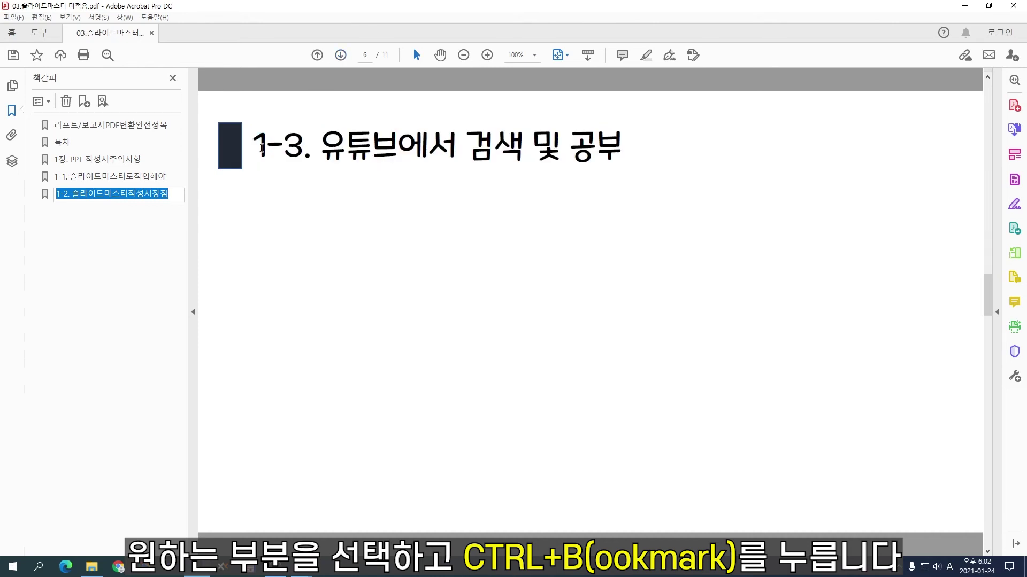
left_click_drag(261, 151, 604, 151)
key("ctrl+b")
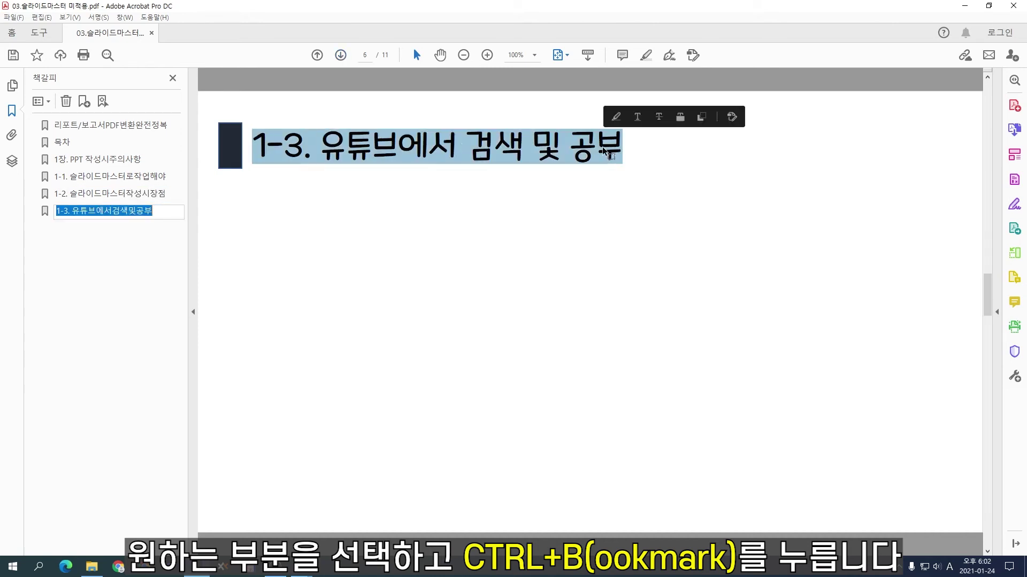
- Add bookmarks from the headings "2장. PDF 변환" on page 7 and "2-1. 슬라이드 마스터로 작성한 경우" on page 8
left_click(341, 55)
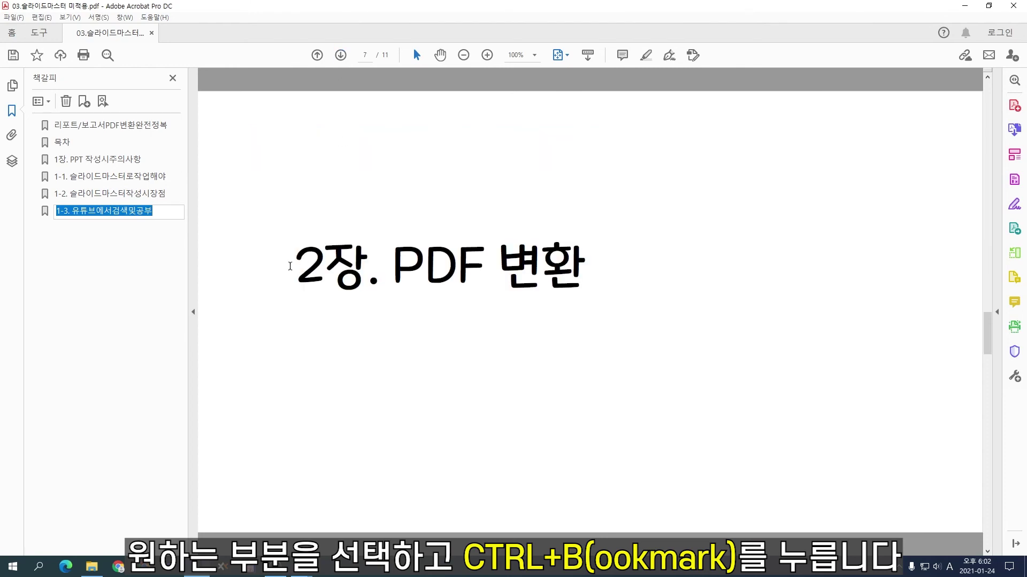
left_click_drag(291, 265, 585, 268)
key("ctrl+b")
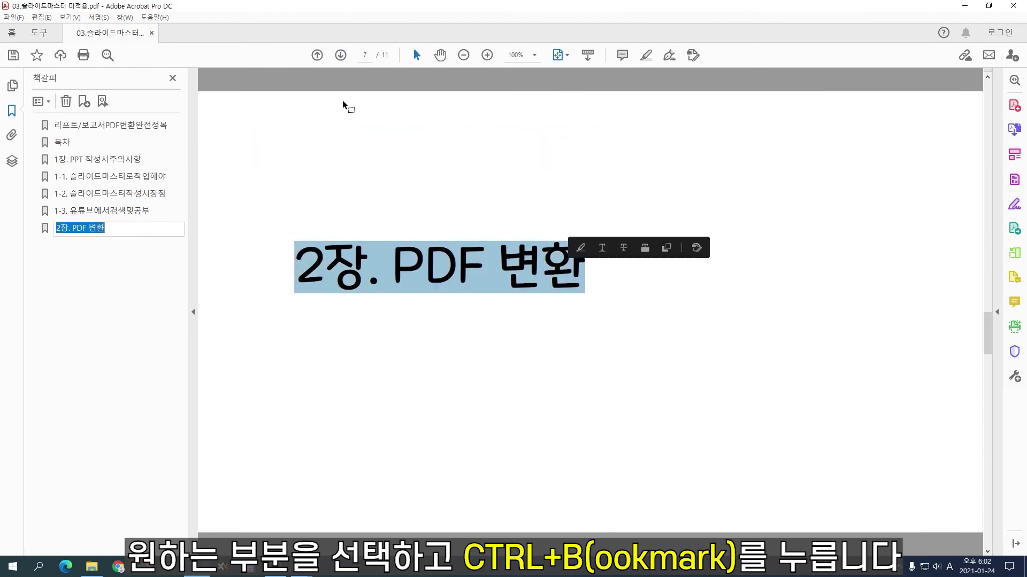
left_click(341, 55)
left_click_drag(257, 148, 705, 155)
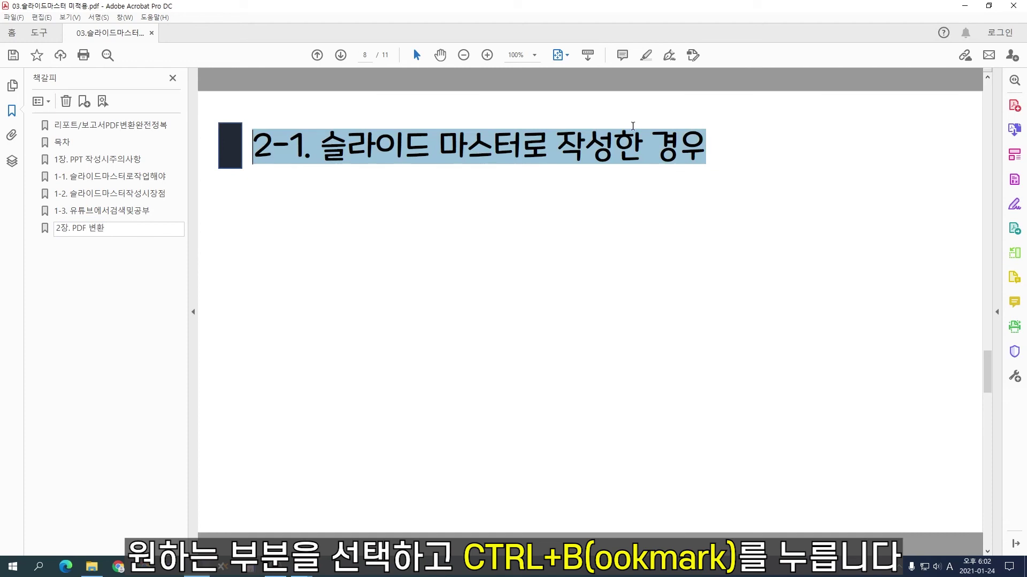
key("ctrl+b")
- Add bookmarks from the headings "2-2. 슬라이드 마스터로 작성하지 않은 경우" on page 9 and "3장. 문서 속성 수정" on page 10
left_click(340, 55)
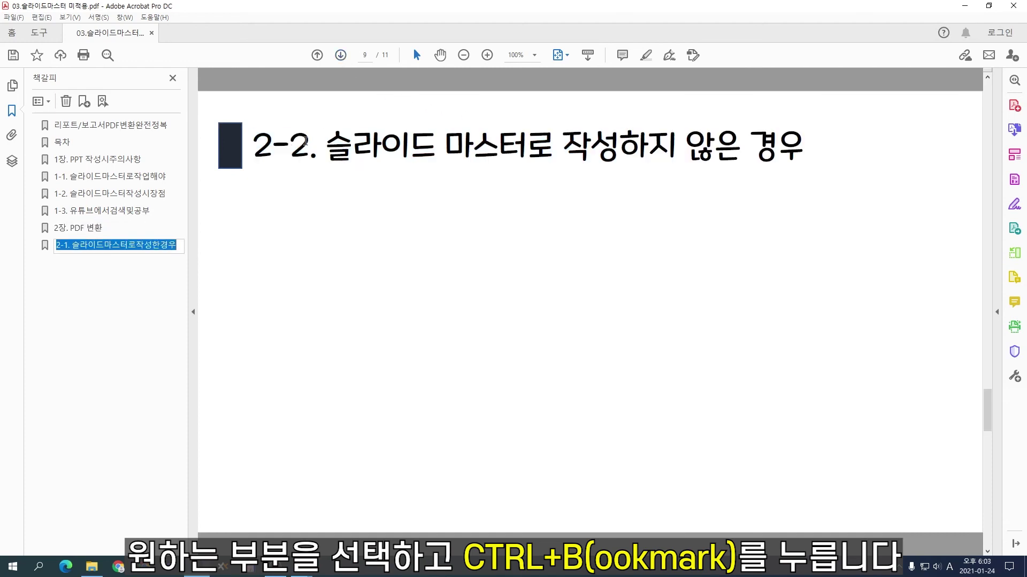
left_click_drag(270, 143, 695, 149)
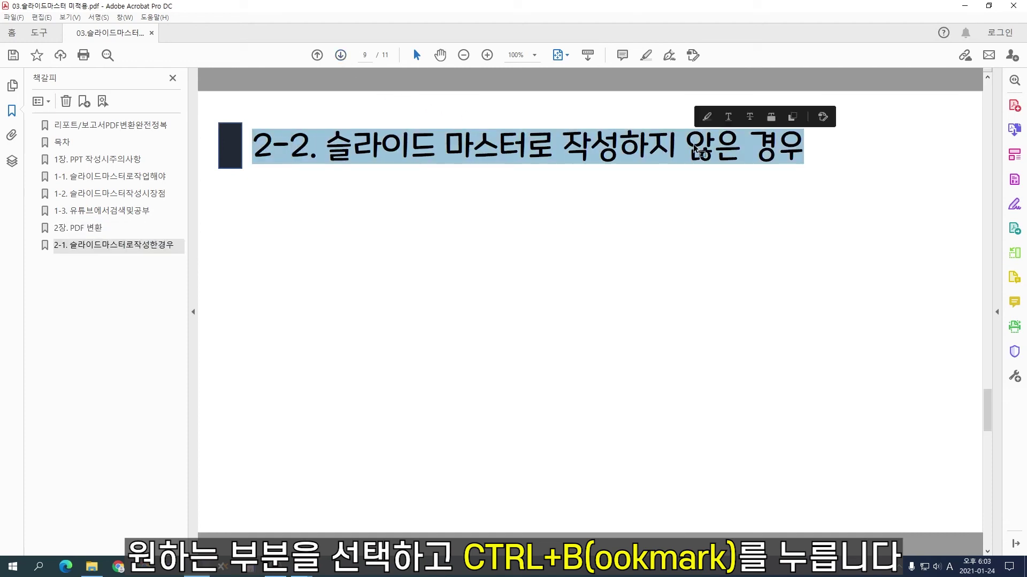
key("ctrl+b")
left_click(344, 58)
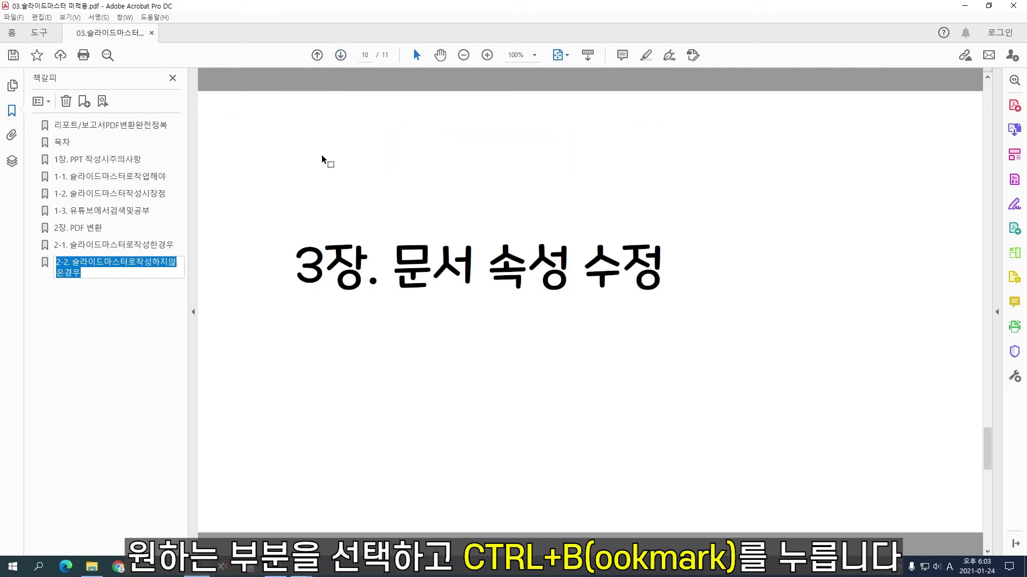
left_click_drag(301, 262, 556, 265)
key("ctrl+b")
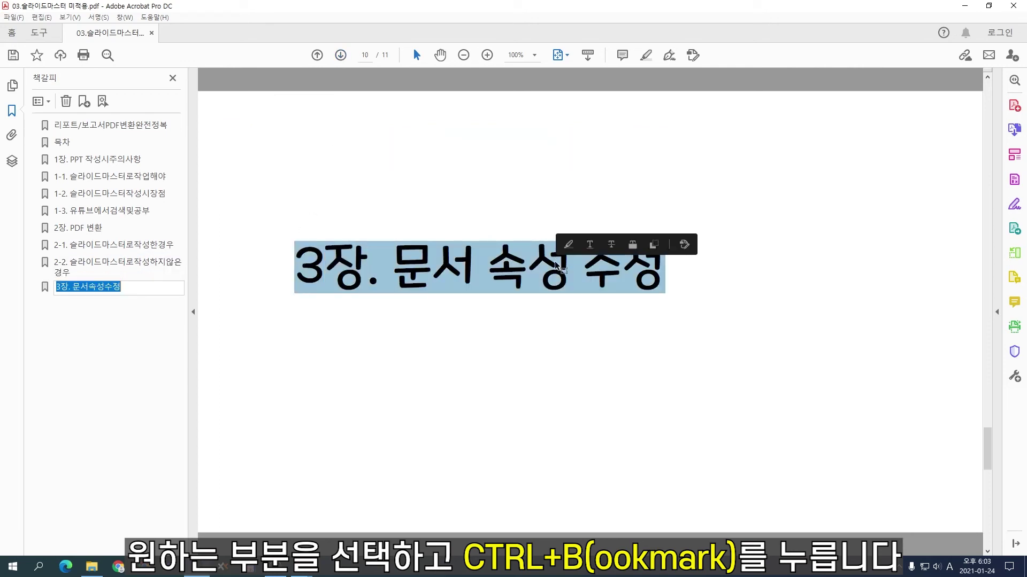
- Add a bookmark from the heading "3-1. 처음보기 옵션 수정" on page 11
left_click(341, 55)
left_click_drag(254, 148, 499, 146)
key("ctrl+b")
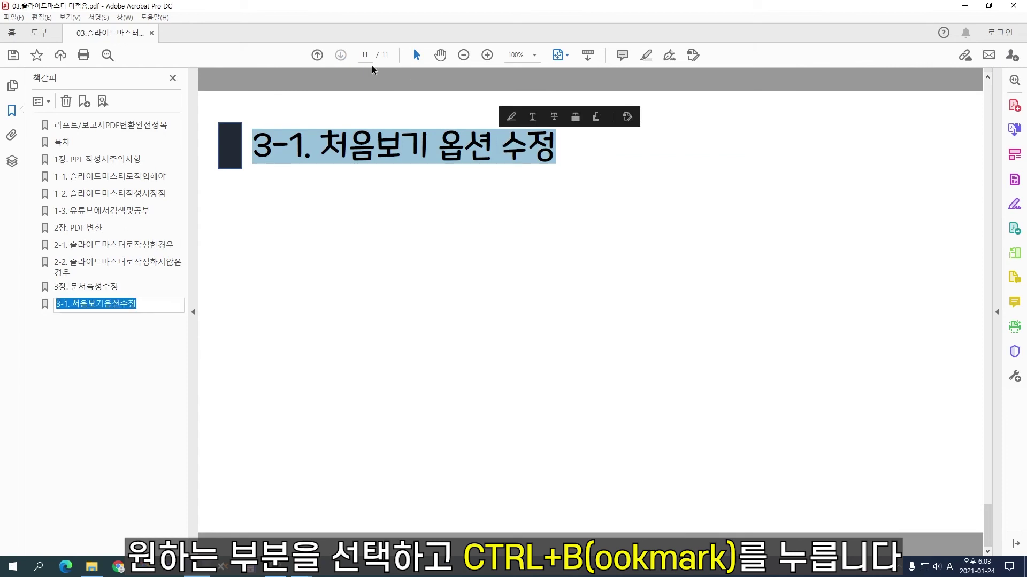
left_click(111, 385)
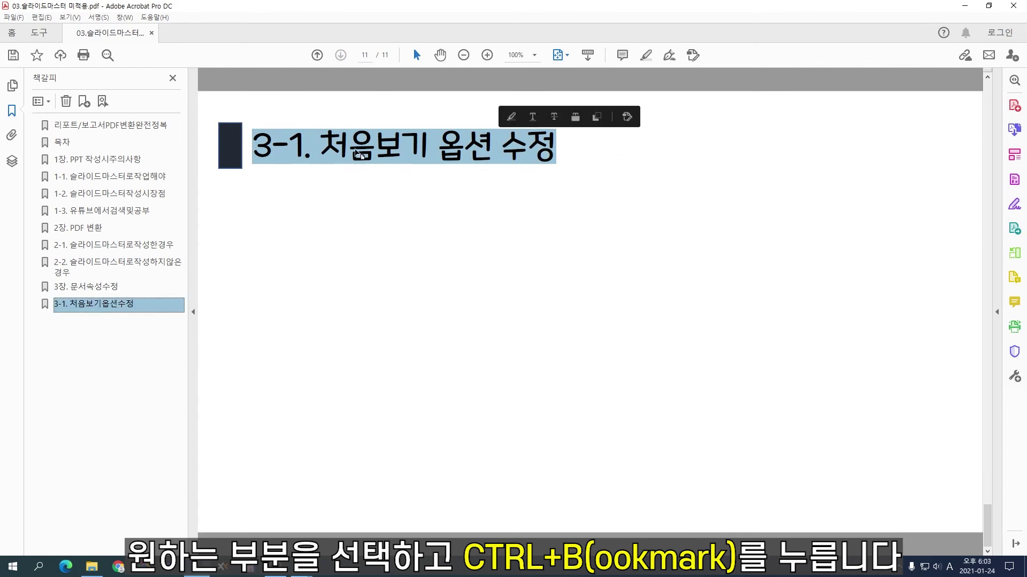
- Nest the bookmarks 1-1, 1-2 and 1-3 under "1장. PPT 작성시주의사항"
left_click(105, 179)
left_click(109, 212, "shift")
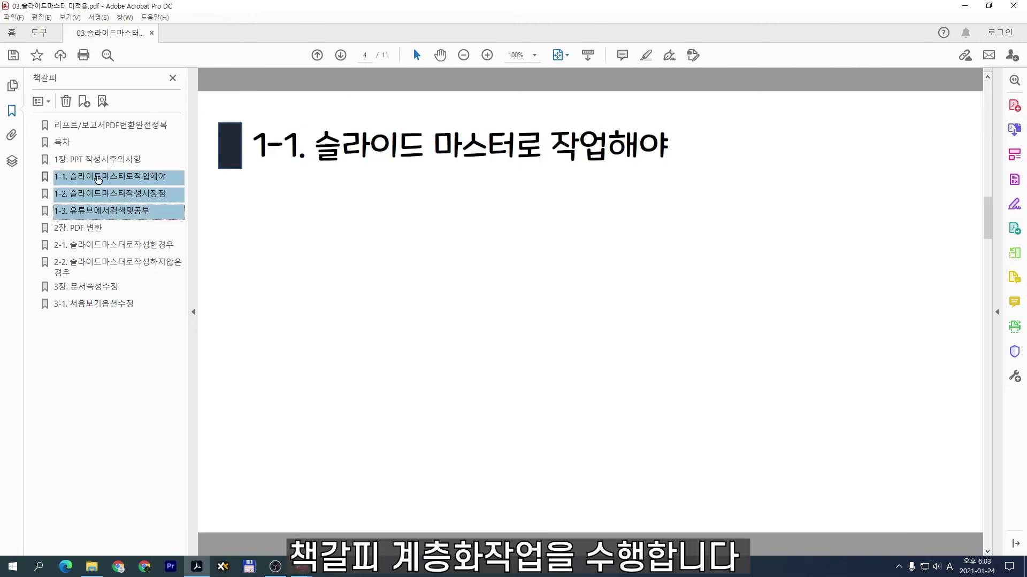
left_click_drag(80, 179, 102, 162)
- Nest bookmarks 2-1 and 2-2 under "2장. PDF 변환", and bookmark 3-1 under "3장. 문서속성수정"
left_click(102, 250)
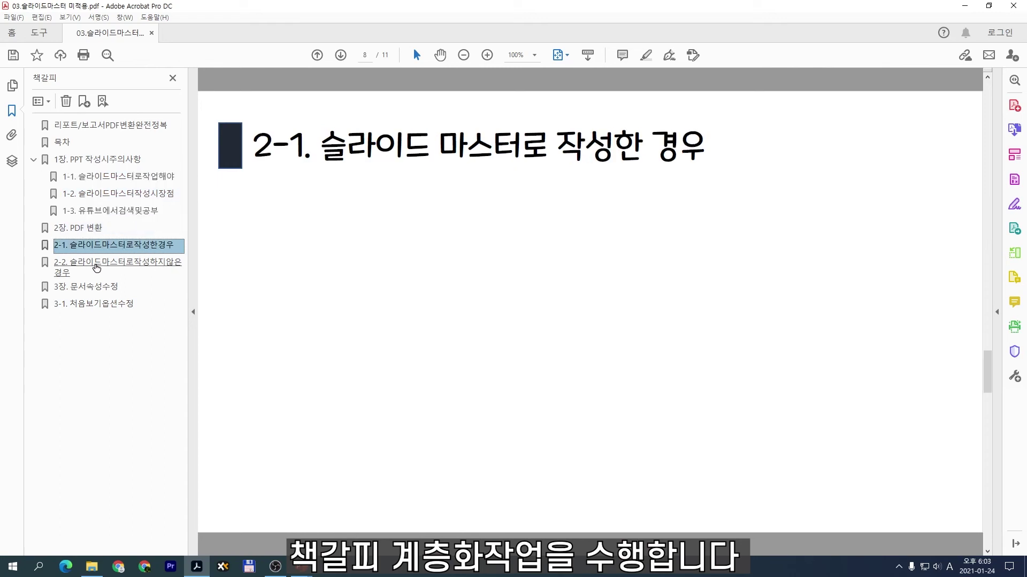
left_click(94, 270, "shift")
left_click_drag(88, 244, 101, 227)
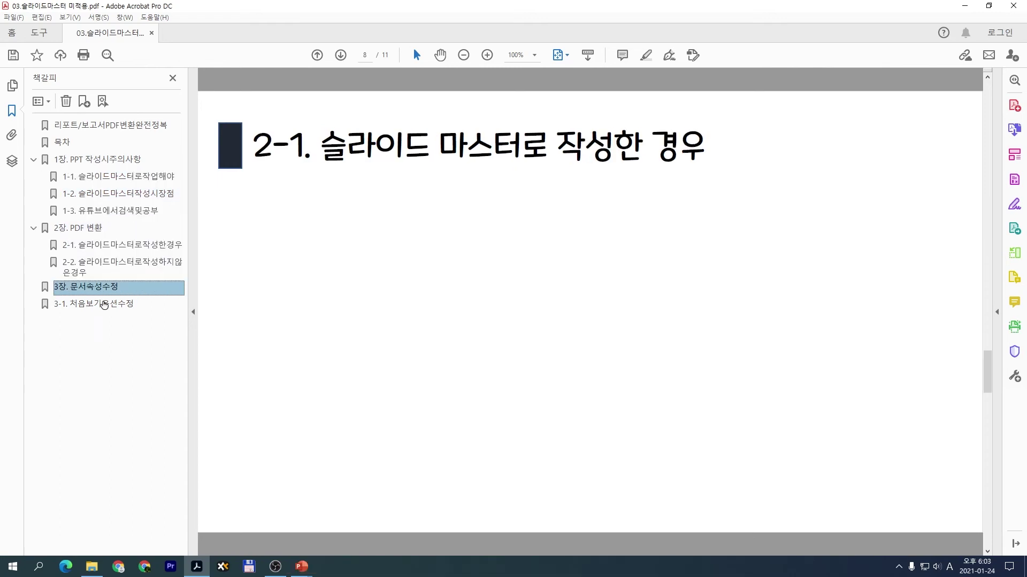
left_click(102, 304)
left_click_drag(70, 309, 106, 288)
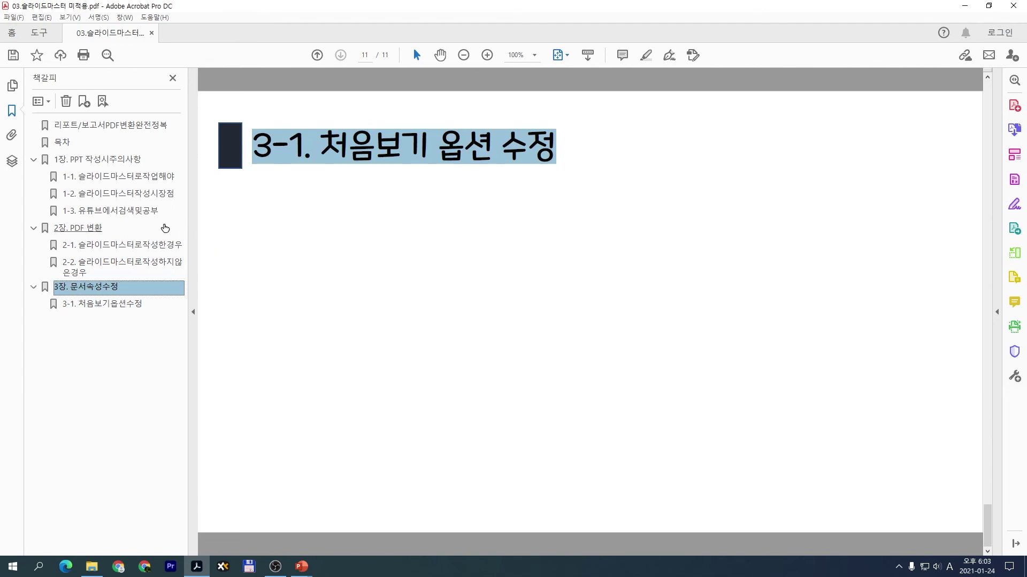
- In the document properties' initial view settings, set the navigation tab to "책갈피 패널 및 페이지"
scroll(278, 223, "up", 10)
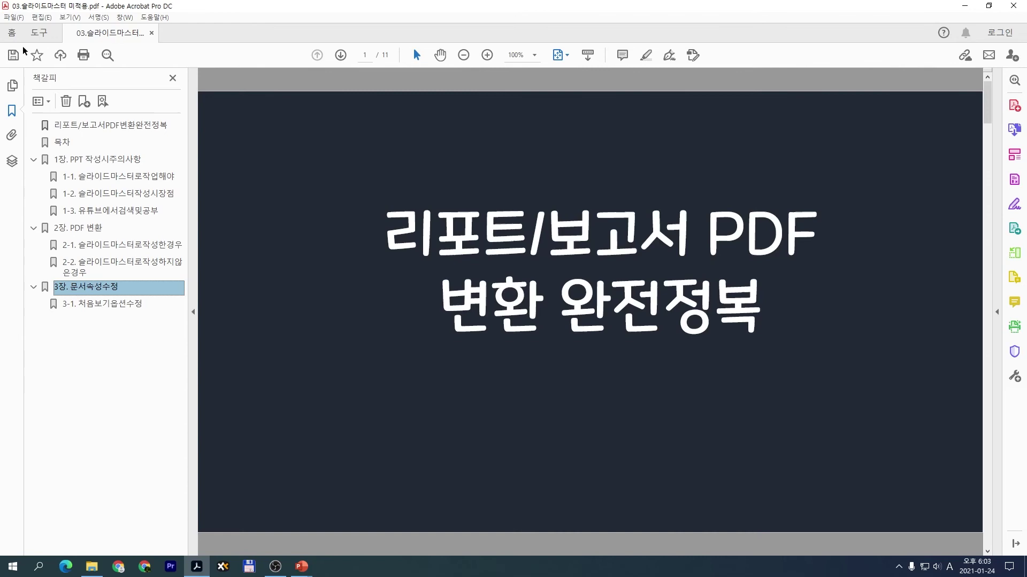
left_click(13, 17)
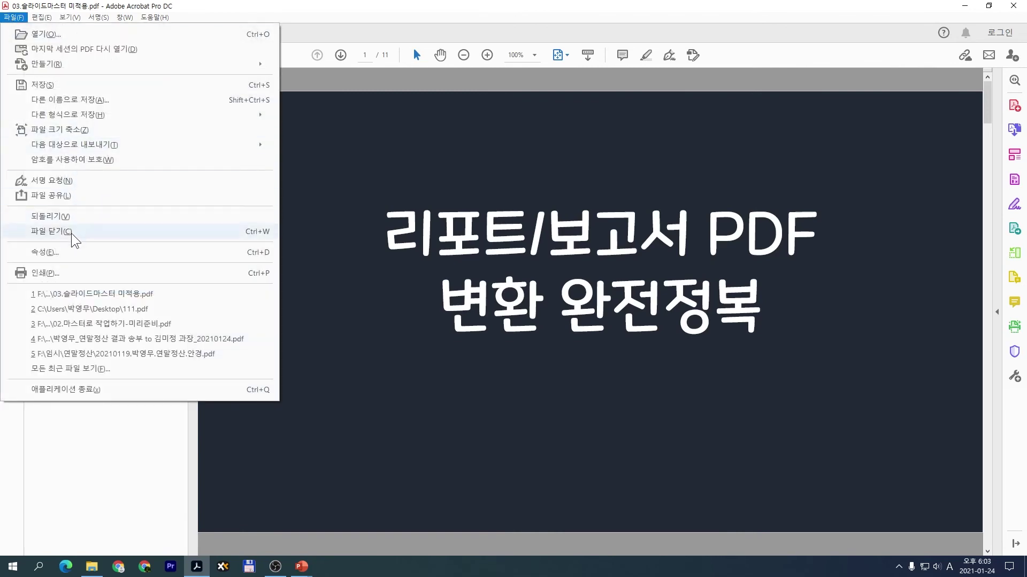
left_click(68, 255)
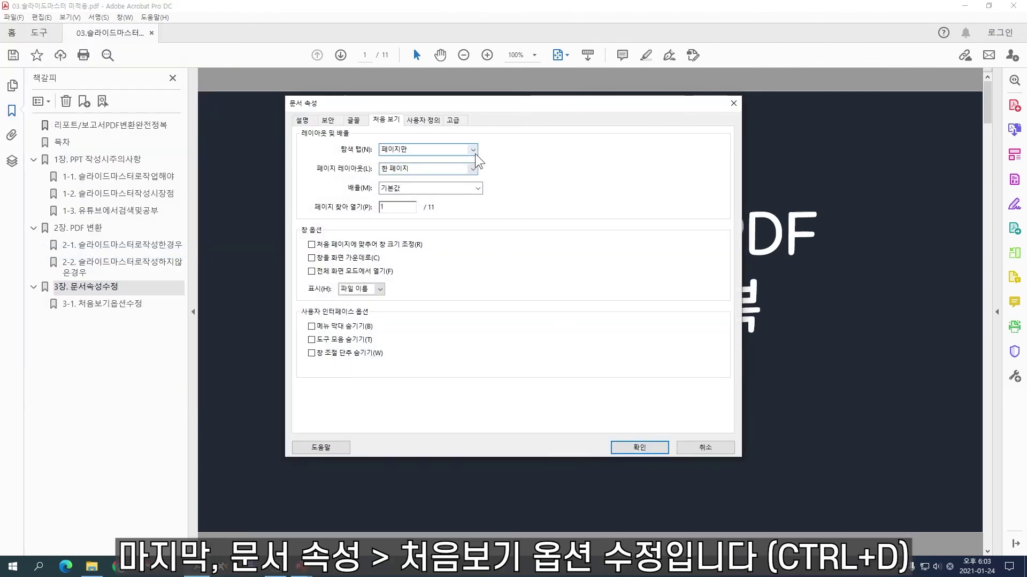
left_click(473, 150)
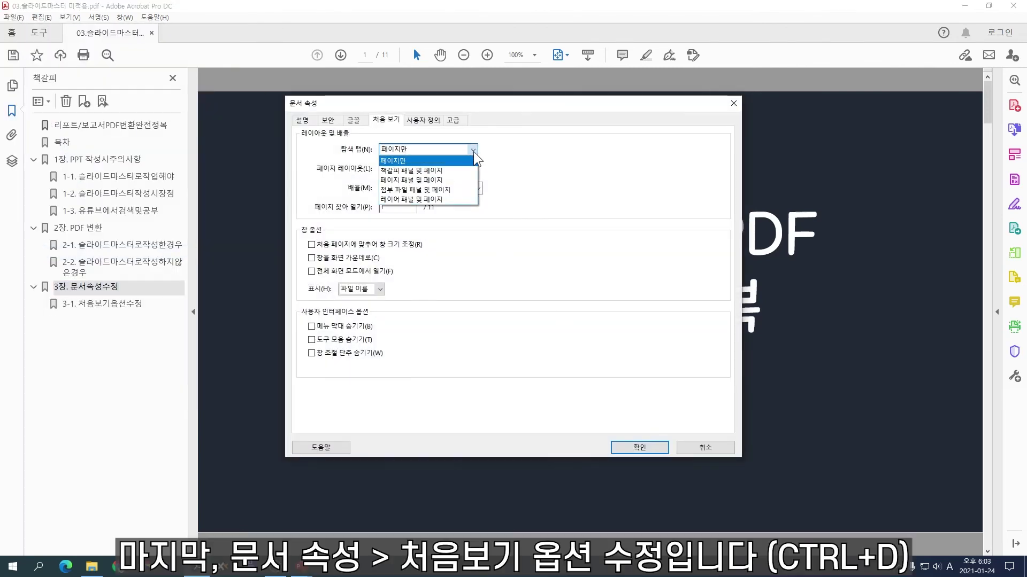
left_click(445, 171)
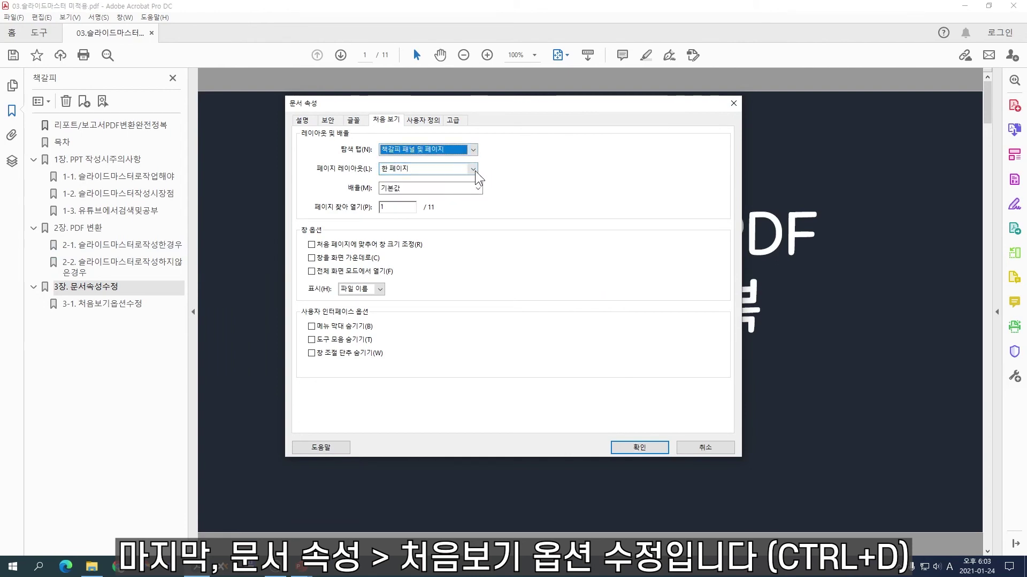
- Set the initial page layout to "한 페이지" and the magnification to "페이지에 맞추기", and apply the document properties
left_click(474, 169)
left_click(452, 190)
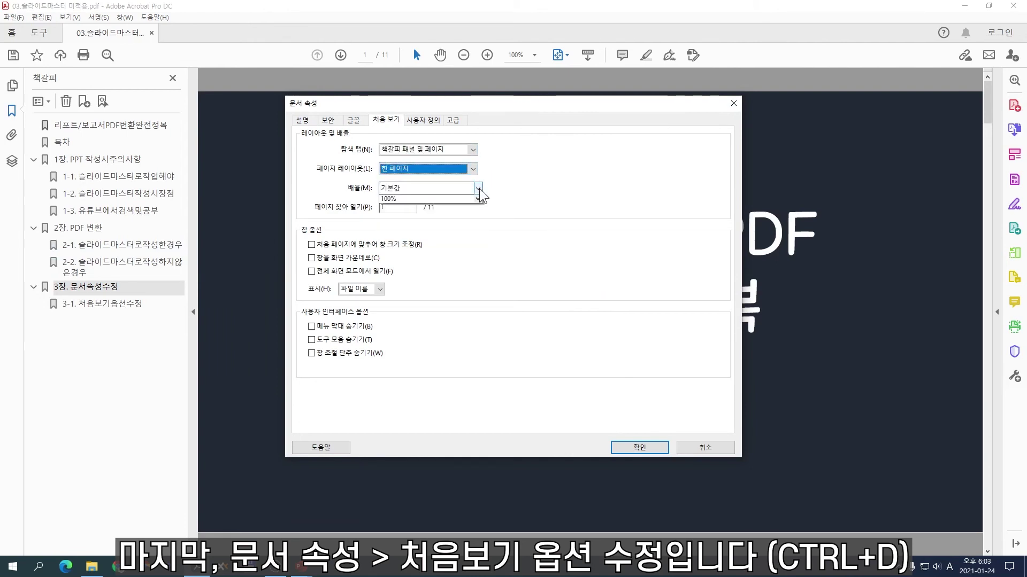
left_click(478, 188)
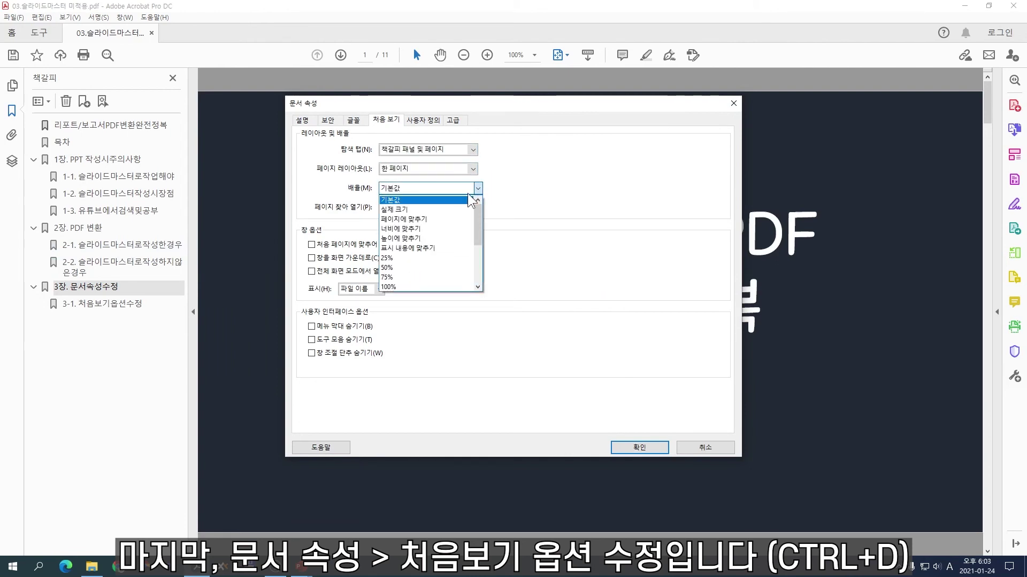
left_click(434, 220)
left_click(634, 446)
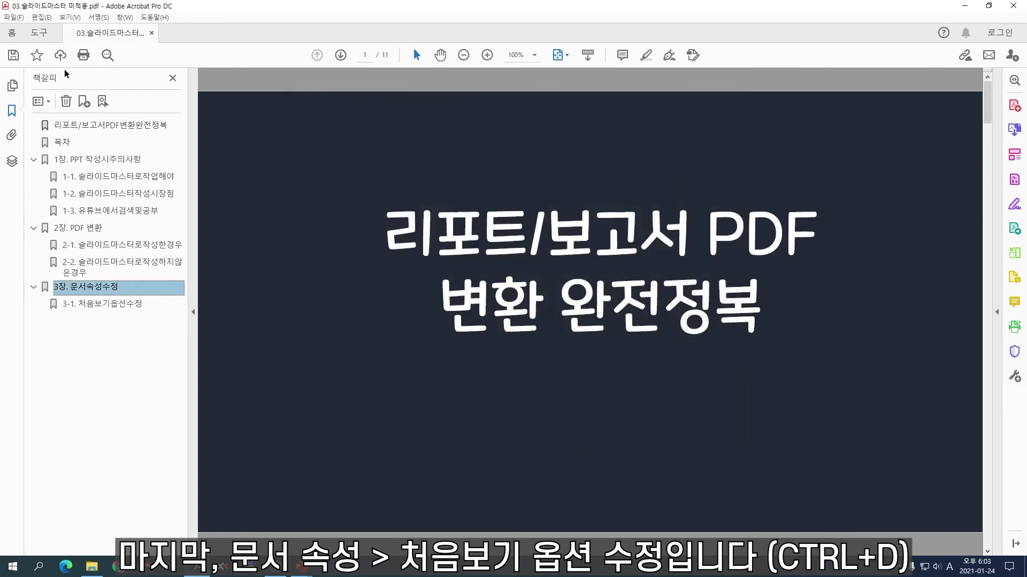
- Save the bookmarked PDF and close Acrobat
left_click(12, 18)
left_click(50, 85)
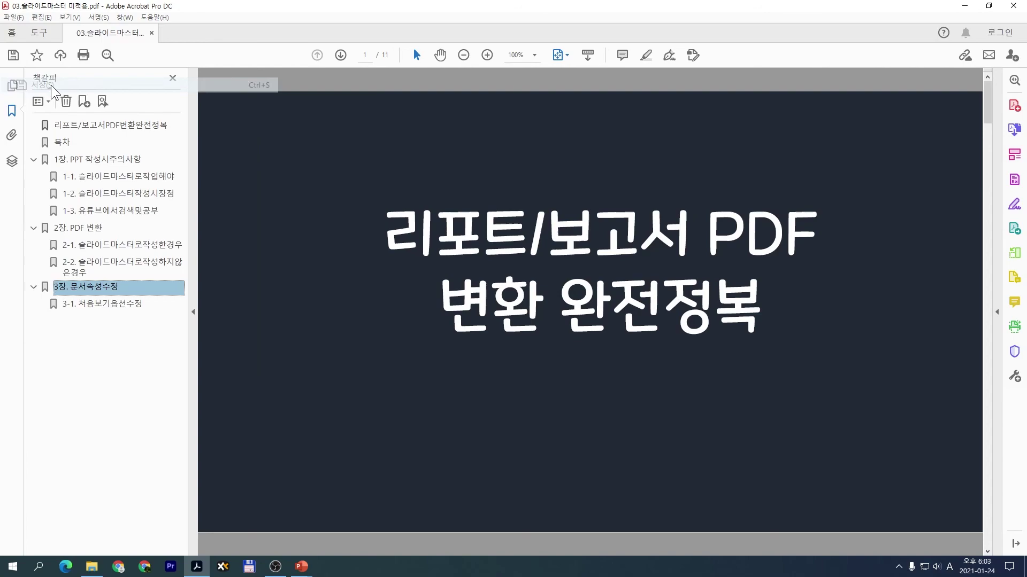
left_click(1013, 5)
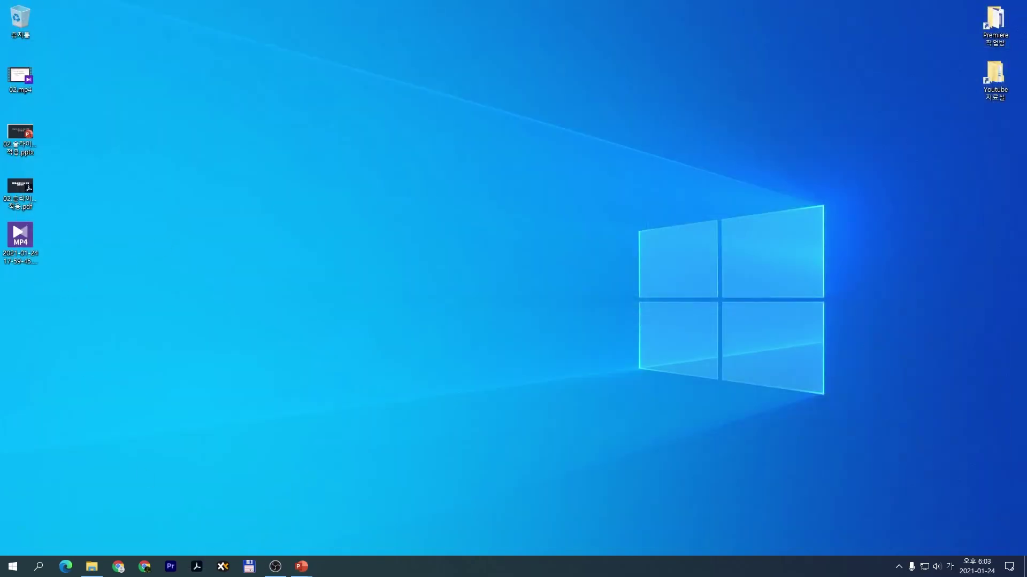
- Enlarge the "동영상 및 실습" folder window in File Explorer and reopen "03.슬라이드마스터 미적용.pdf" from it
left_click(92, 566)
left_click_drag(667, 143, 447, 113)
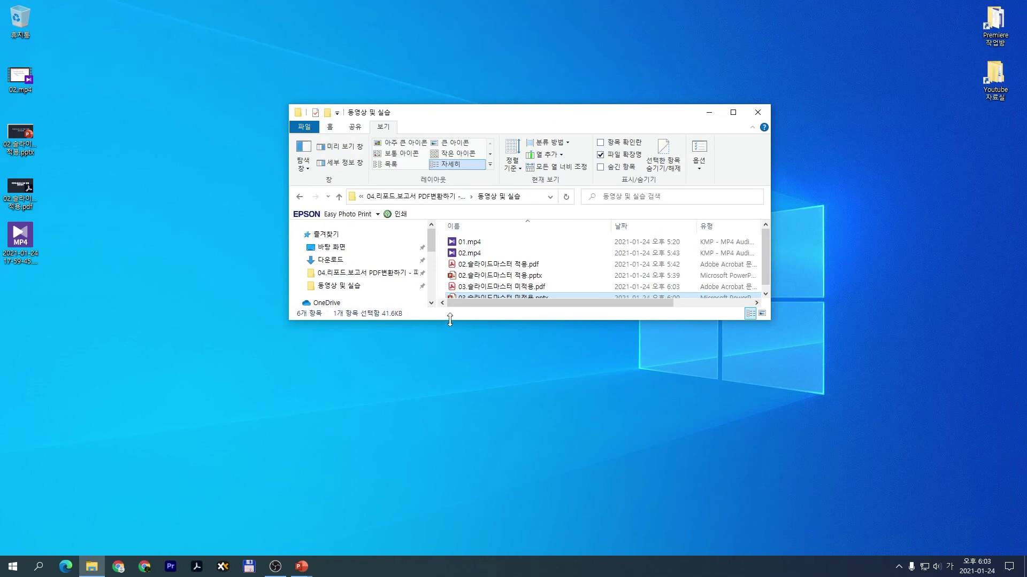
left_click_drag(449, 321, 454, 394)
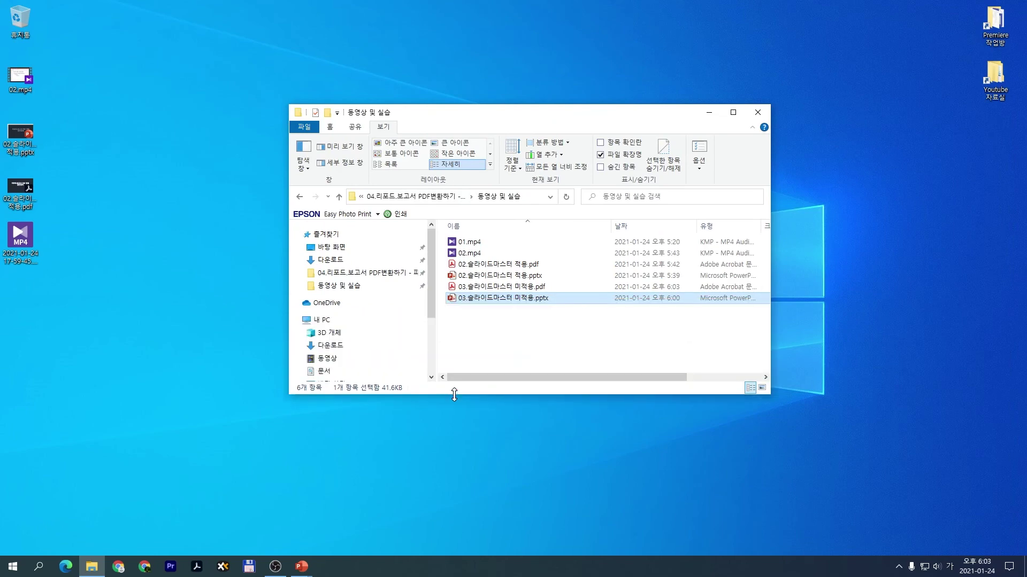
left_click(513, 289)
double_click(514, 287)
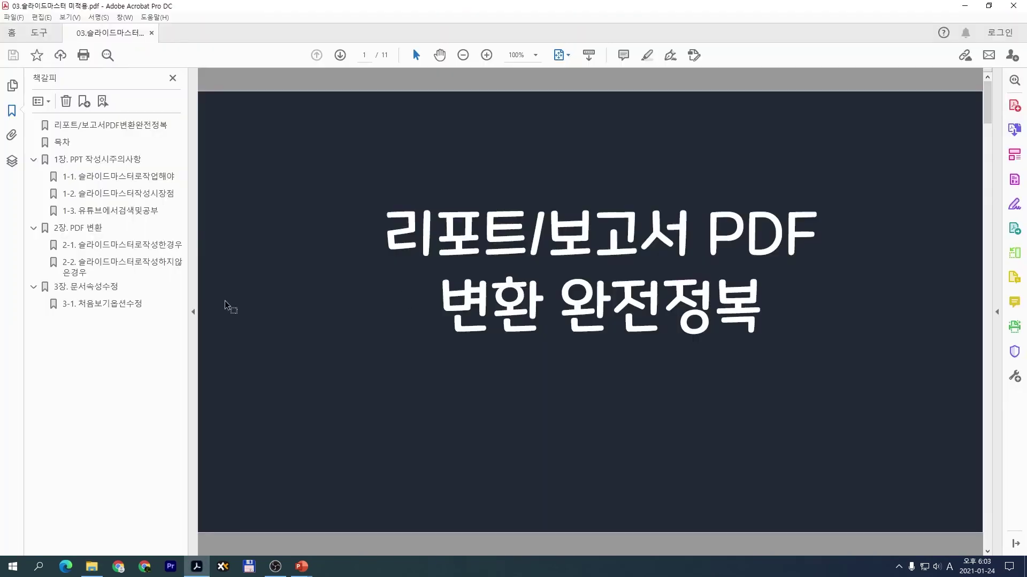